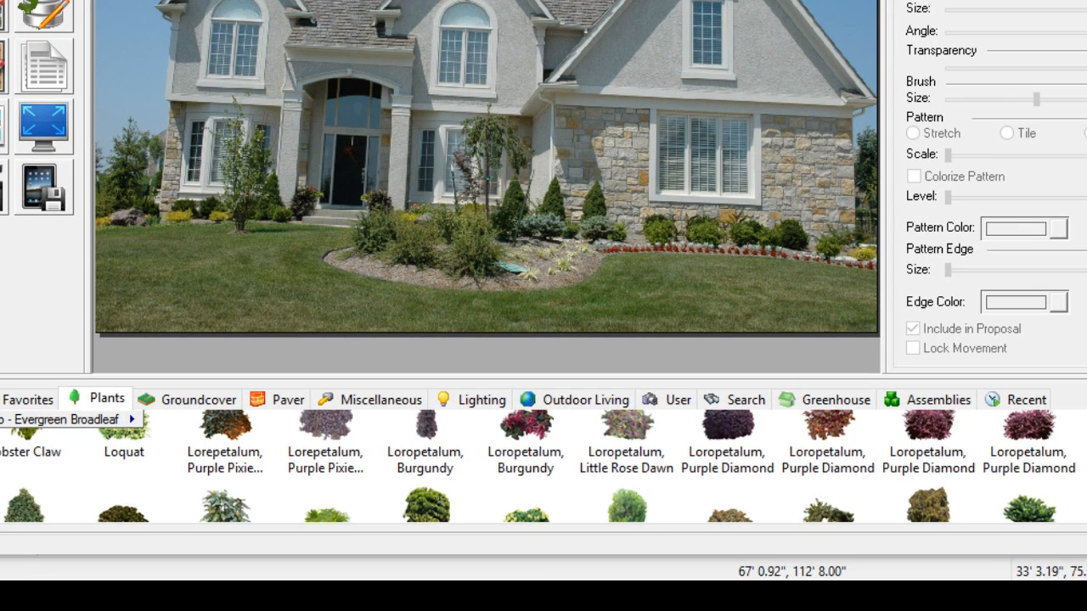
# - Compare the recently used library items with the plant library
pyautogui.click(1017, 398)
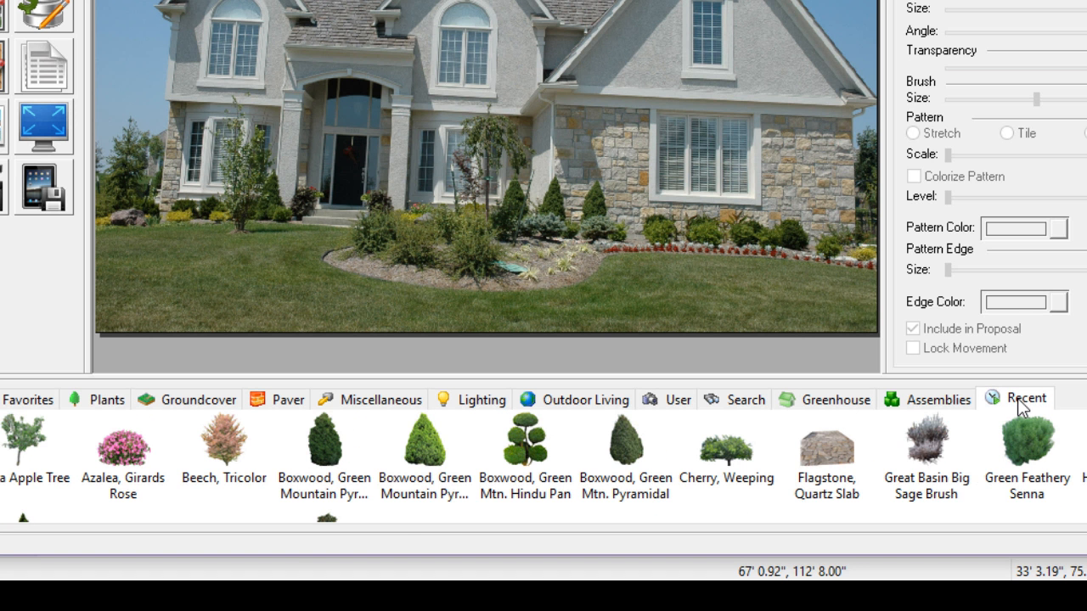
pyautogui.click(98, 398)
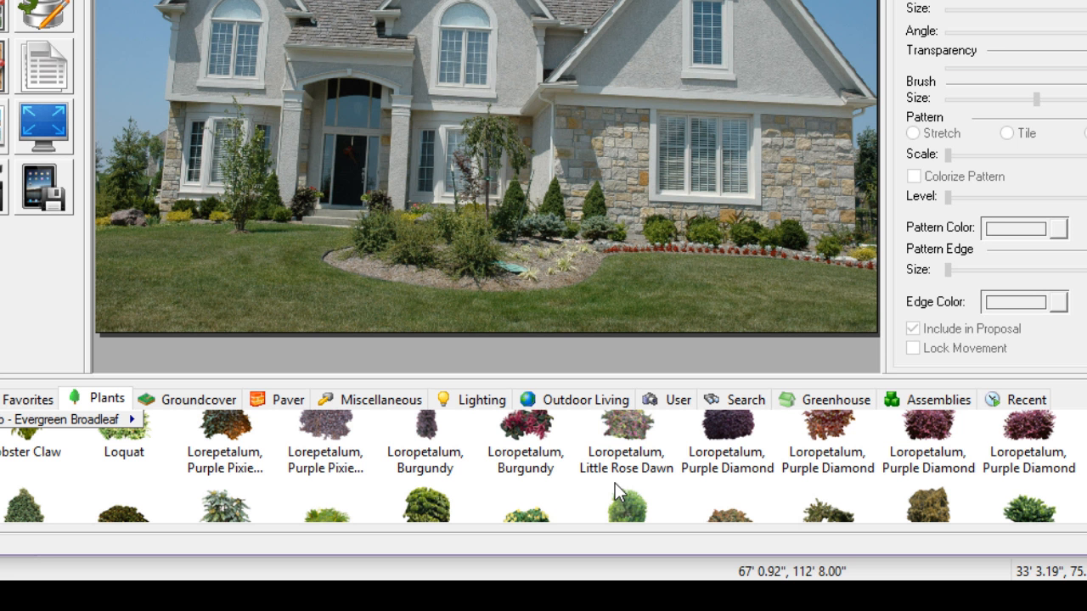
pyautogui.click(994, 399)
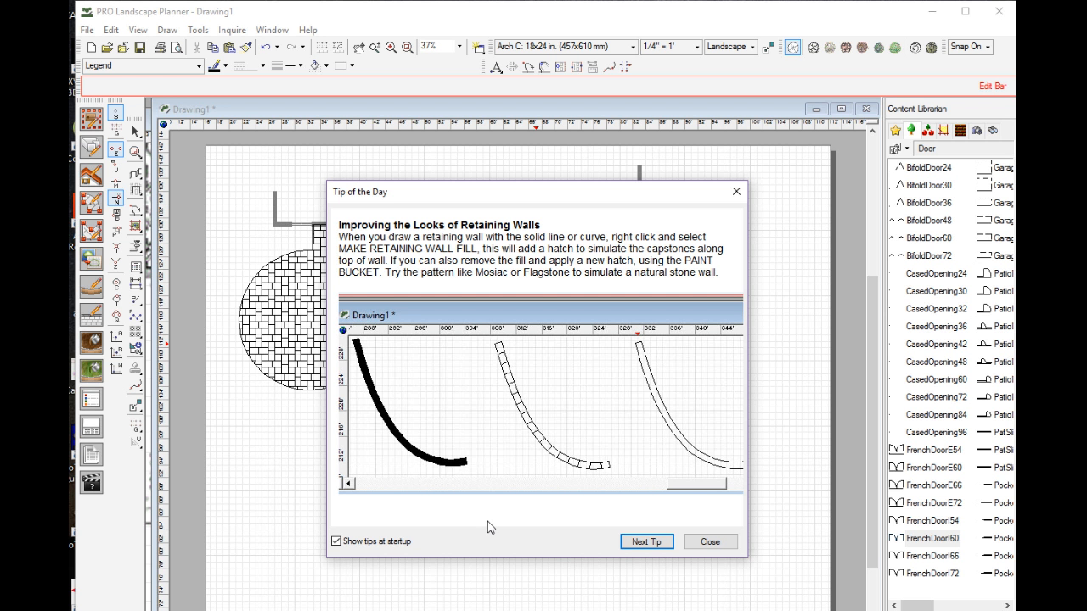
# - View another Tip of the Day, close the tips window, and find where the tips can be reopened
pyautogui.click(657, 545)
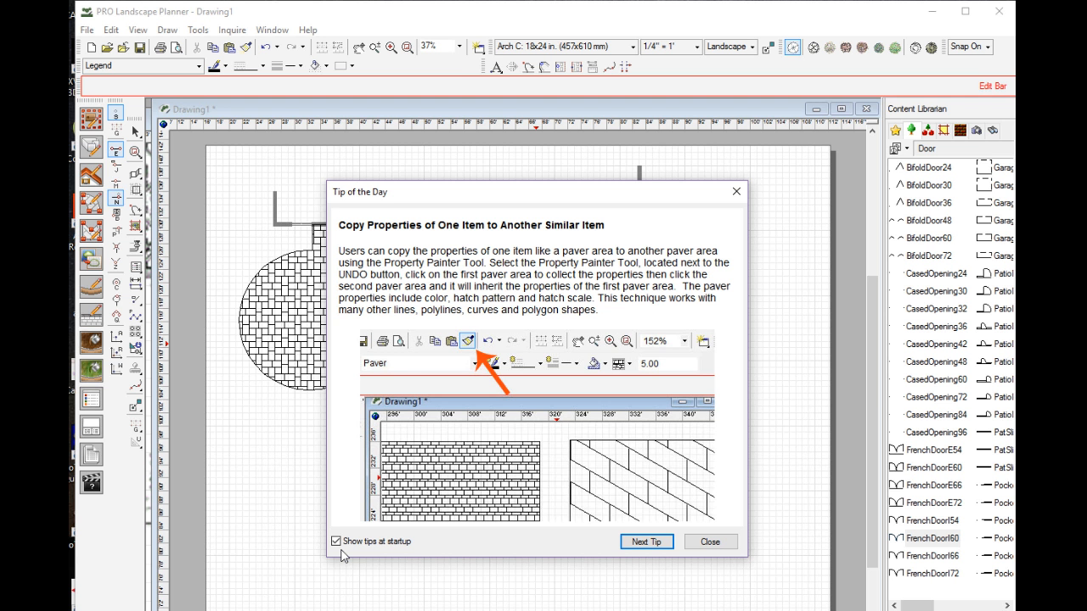
pyautogui.click(711, 542)
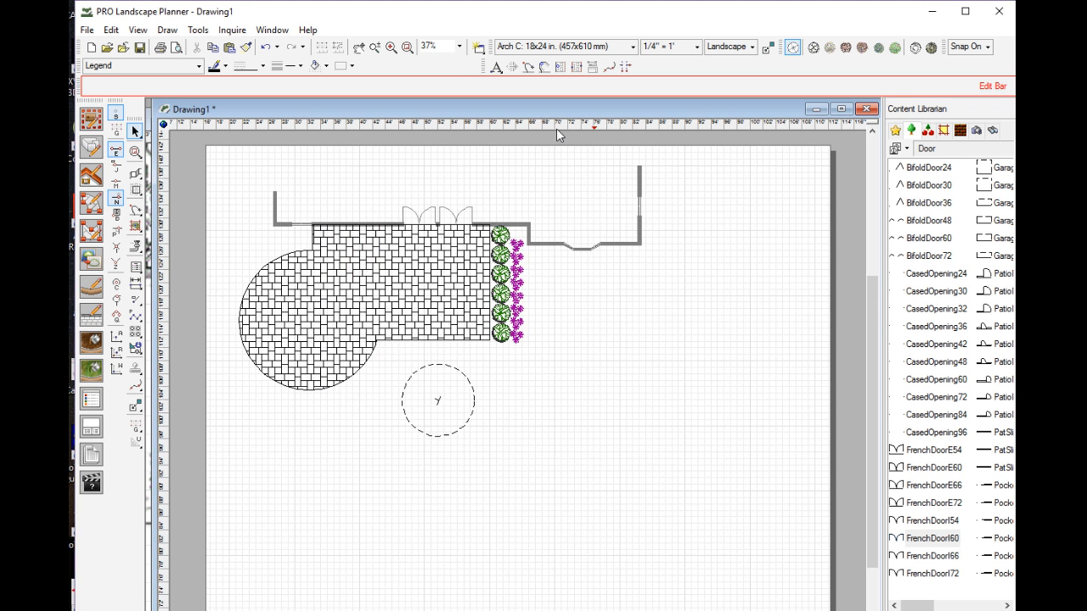
pyautogui.click(308, 30)
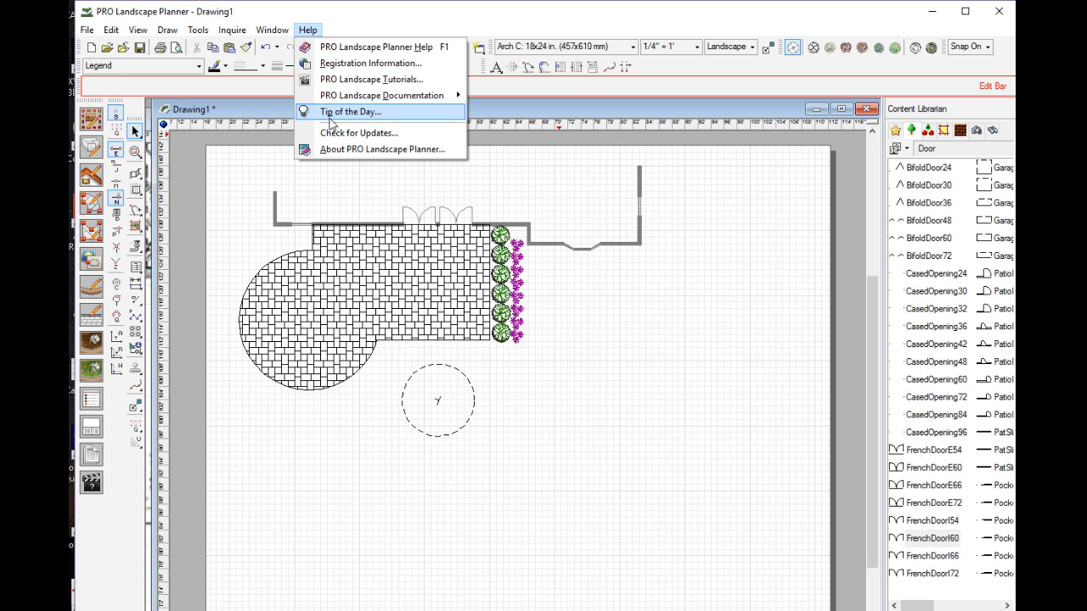
pyautogui.click(704, 353)
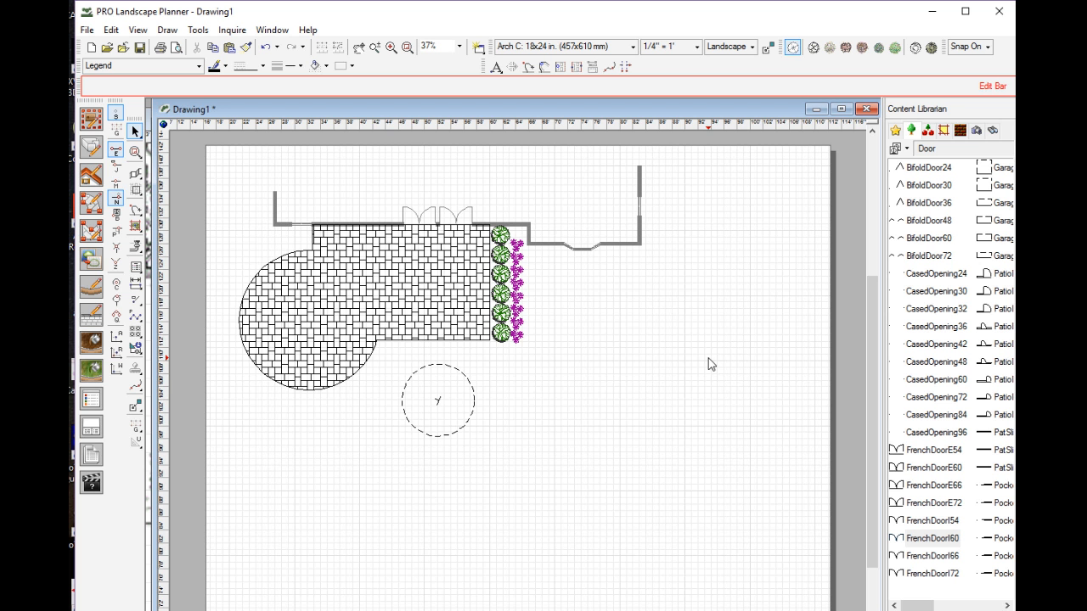
# - Create a plant legend with grouping by plant type turned off and one blank row
pyautogui.click(91, 399)
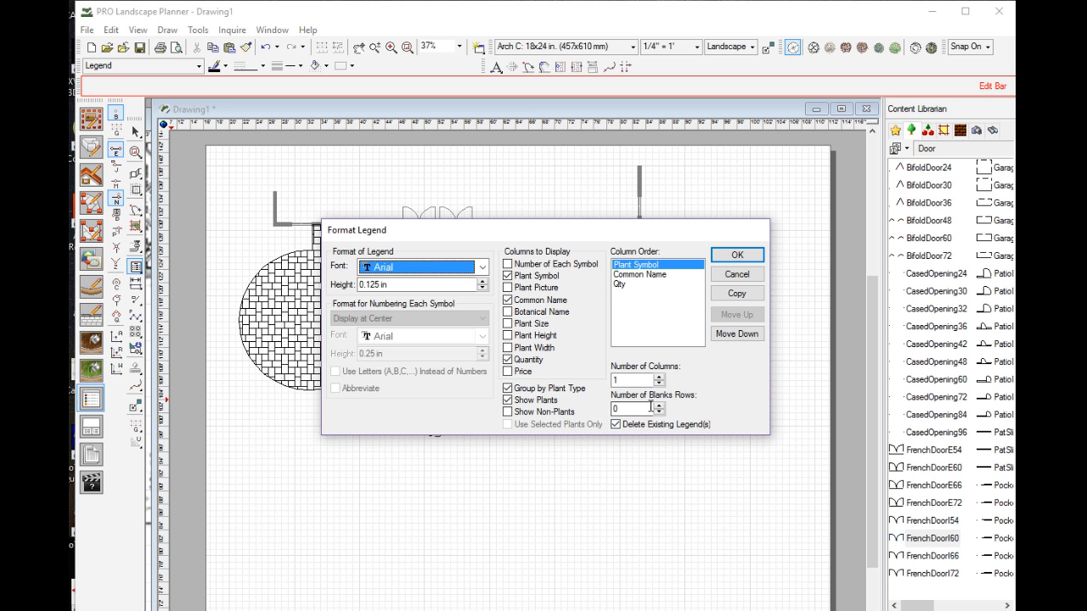
pyautogui.click(659, 406)
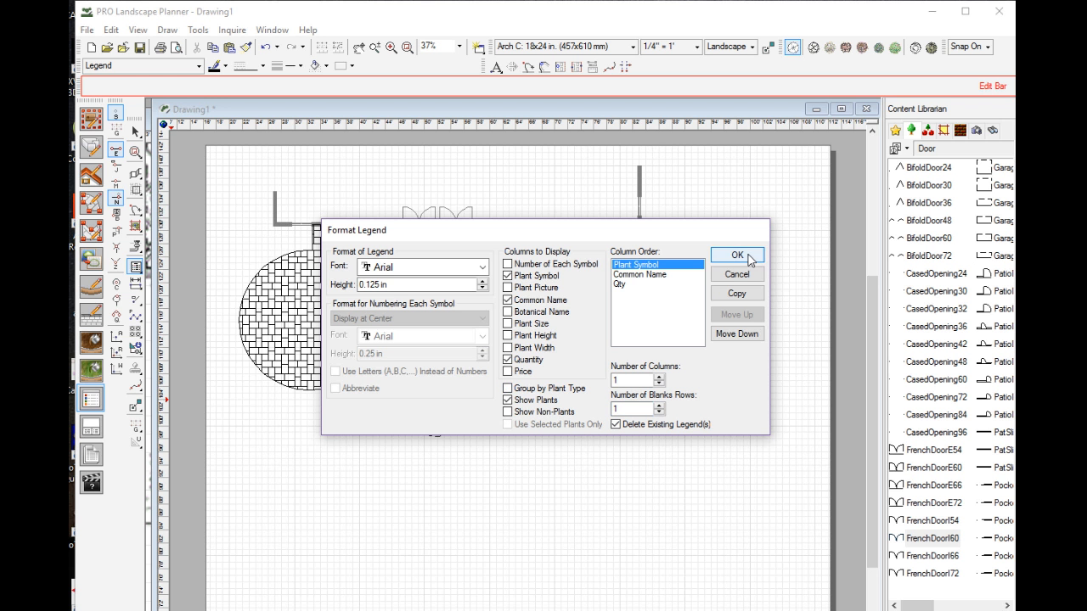
pyautogui.click(737, 255)
# - Move the new legend into the open area beside the daylilies, below the bay window
pyautogui.click(782, 207)
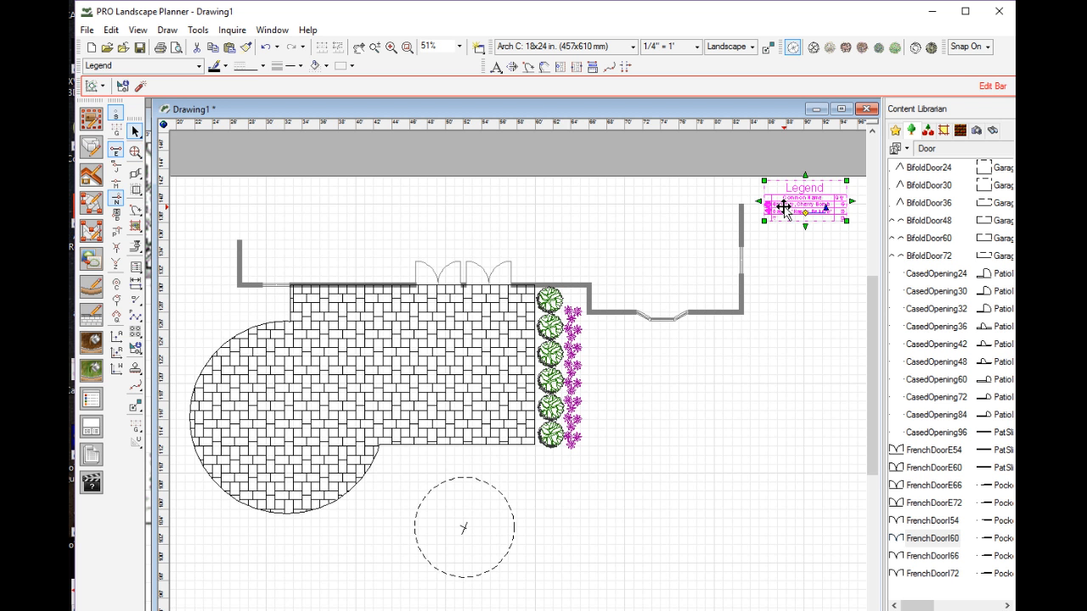
pyautogui.moveTo(799, 197); pyautogui.dragTo(648, 410)
pyautogui.scroll(5, 650, 405)
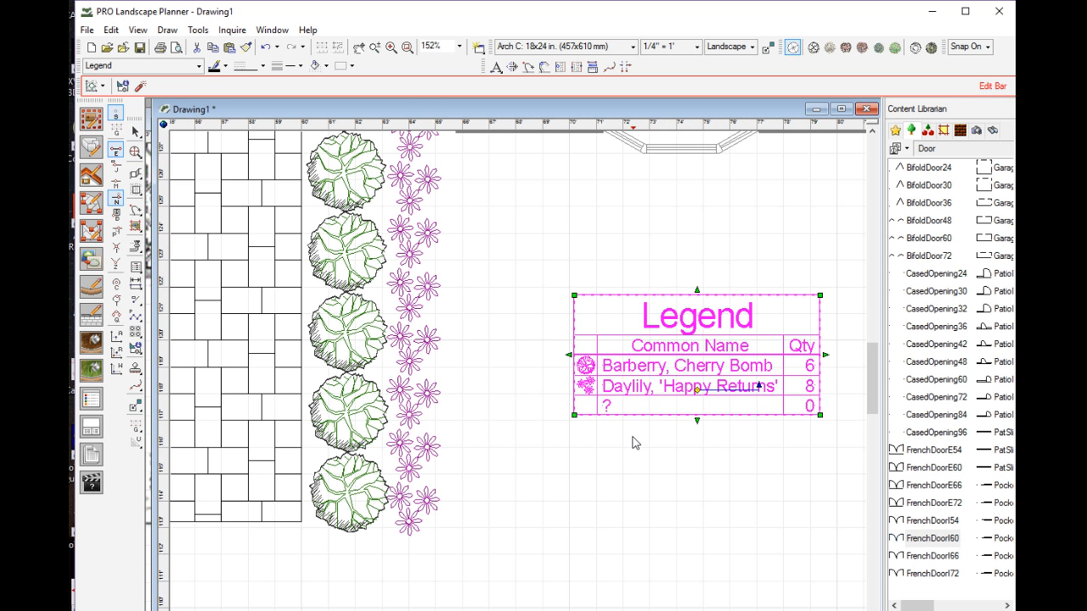
pyautogui.click(635, 442)
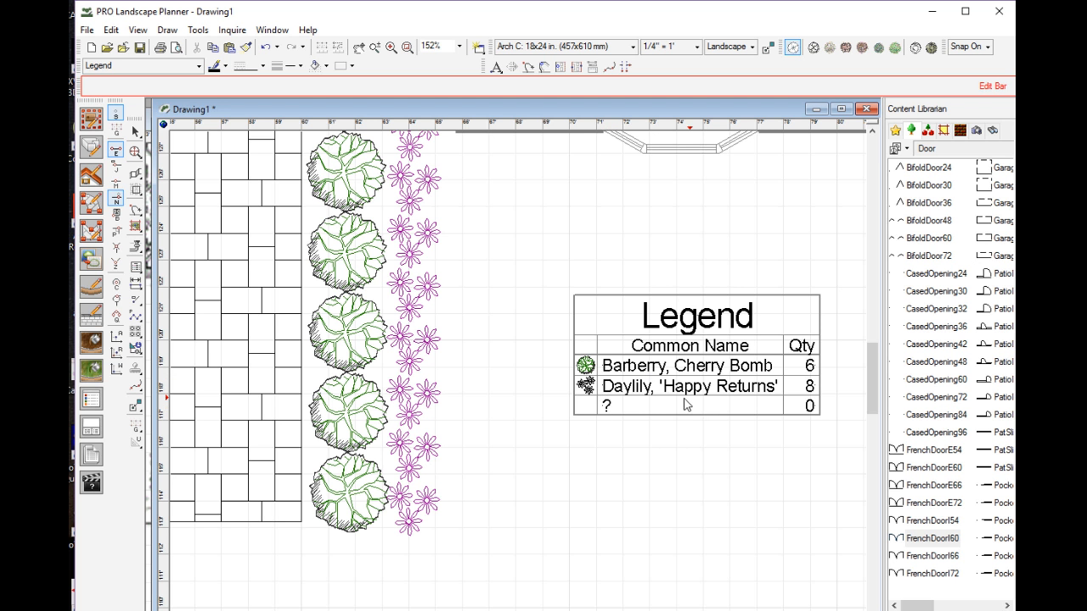
# - Ungroup the legend so its individual entries can be edited
pyautogui.click(418, 443)
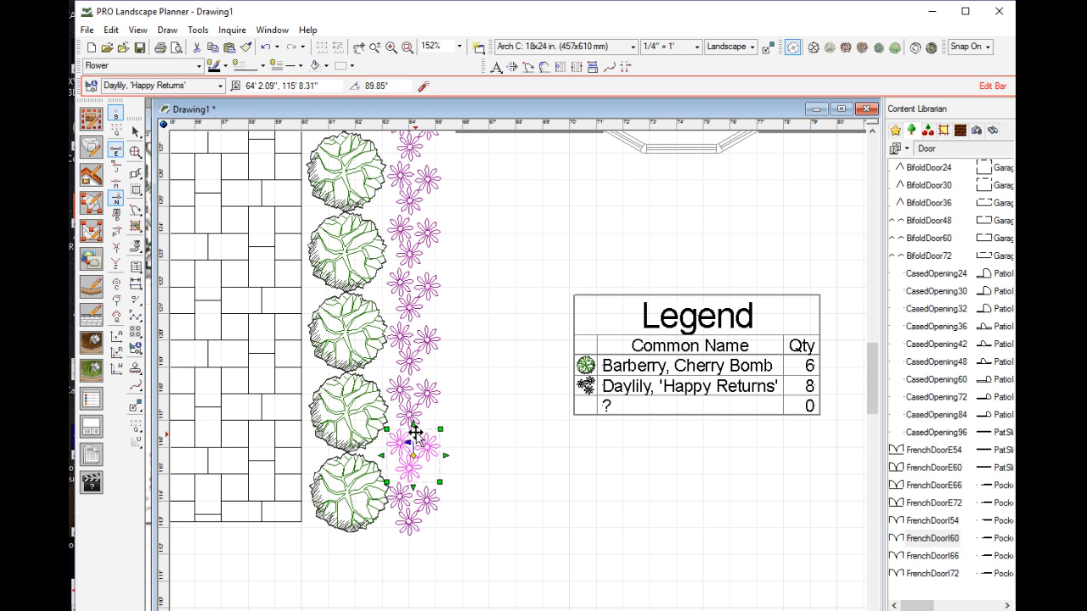
pyautogui.click(654, 380)
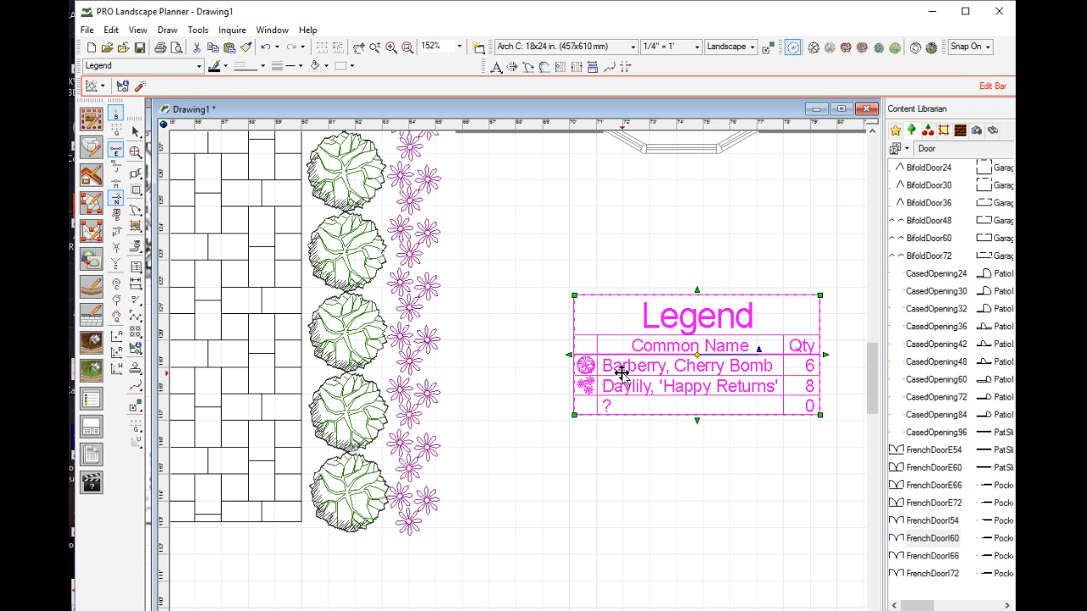
pyautogui.rightClick(623, 374)
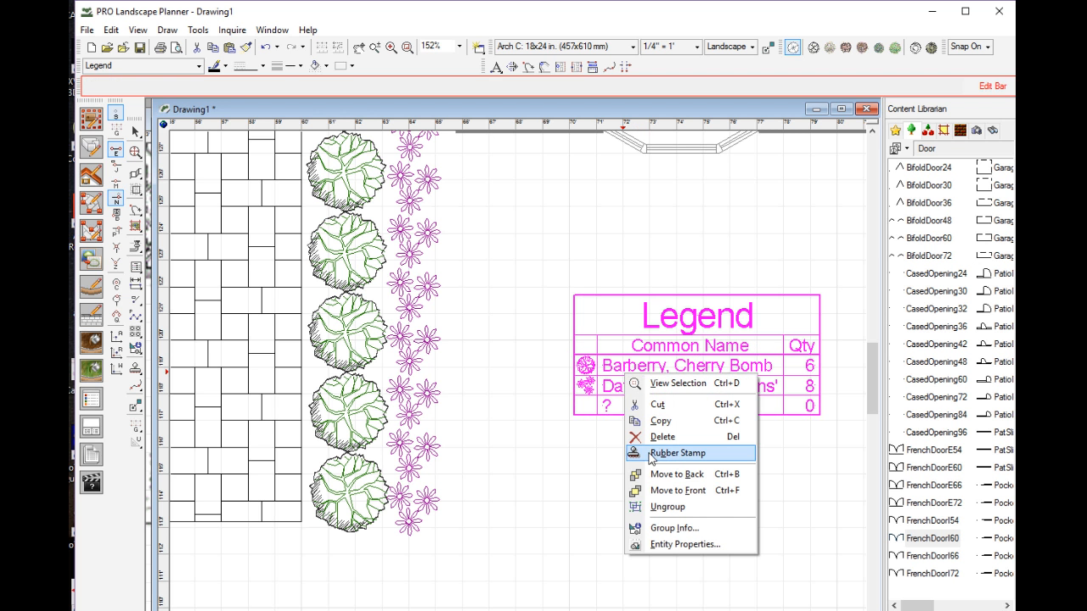
pyautogui.click(661, 506)
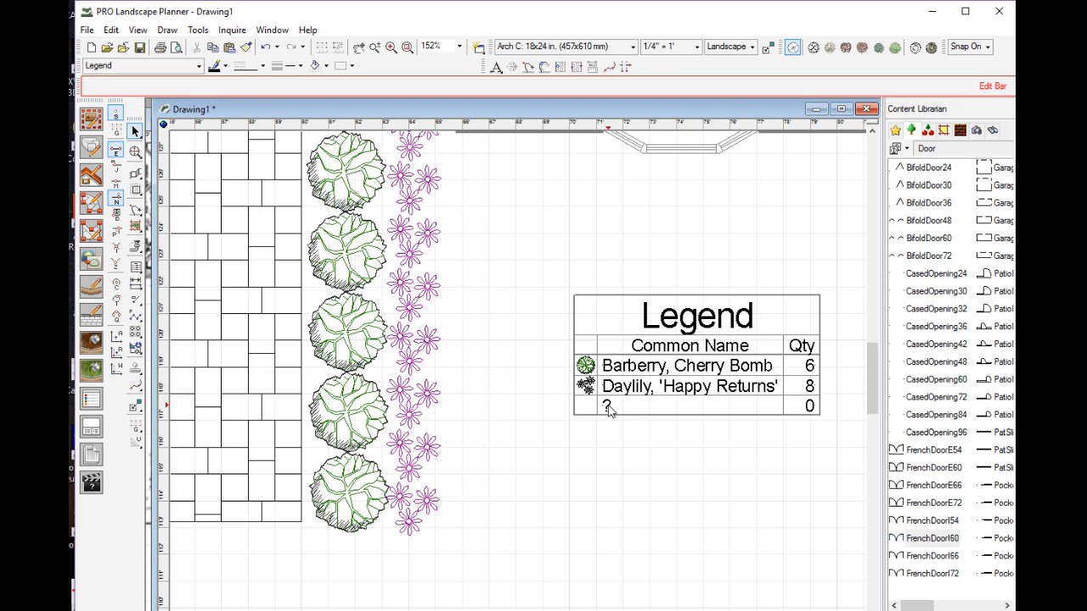
# - Replace the "?" placeholder in the legend's blank row with "Existing Tree"
pyautogui.doubleClick(607, 406)
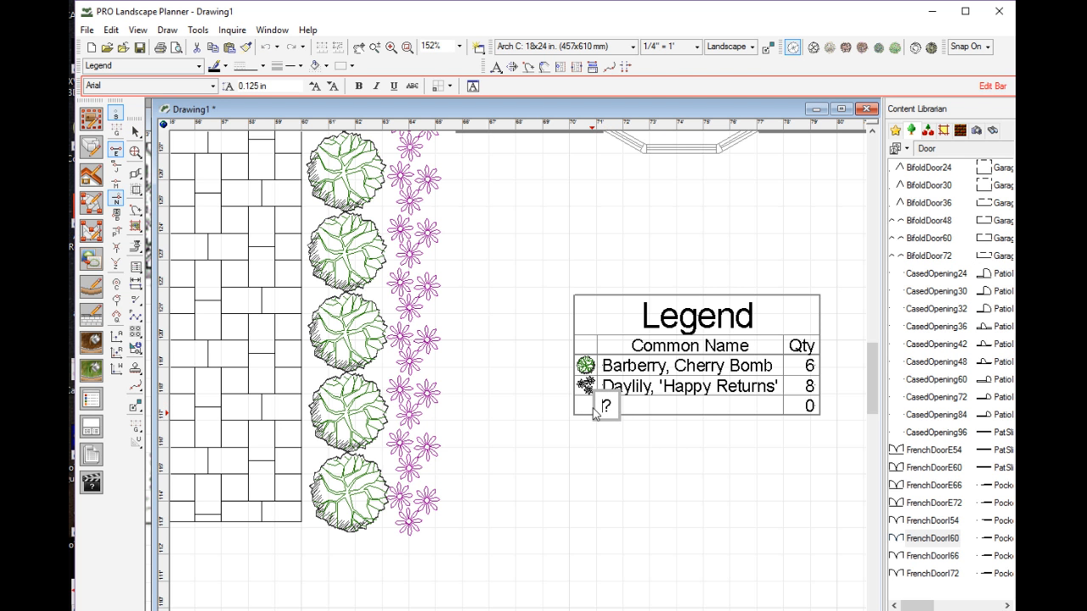
pyautogui.write('Existing Tree')
pyautogui.press('Delete')
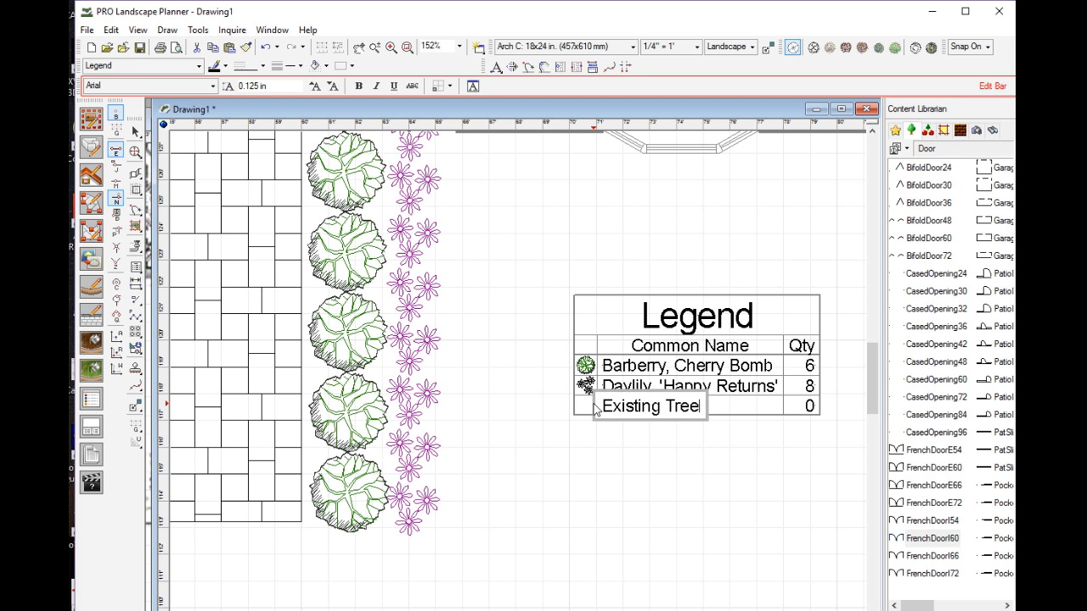
pyautogui.rightClick(643, 463)
pyautogui.click(797, 441)
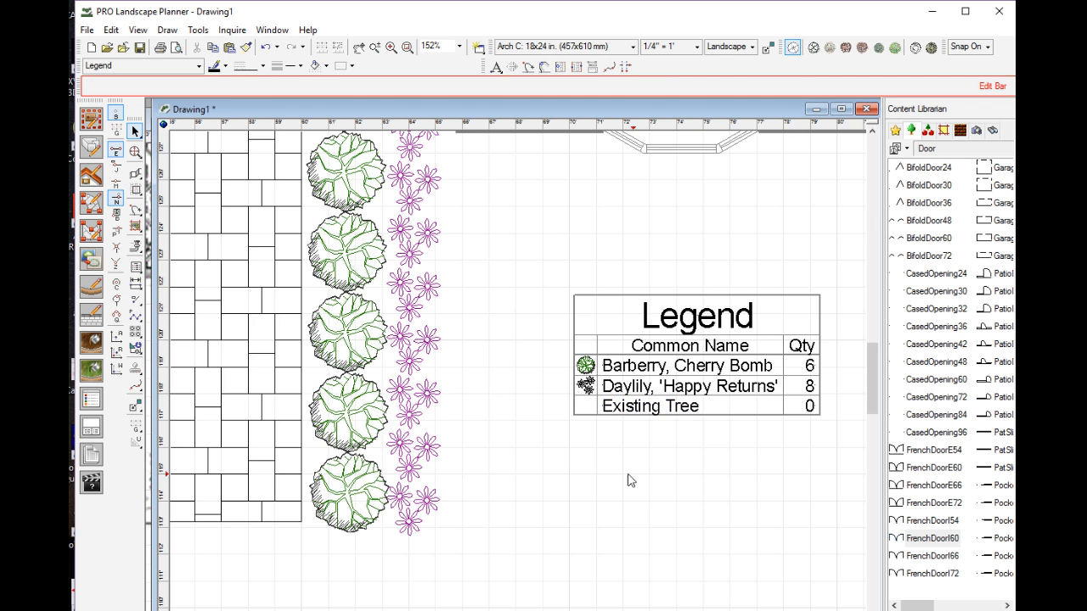
pyautogui.scroll(-2, 603, 463)
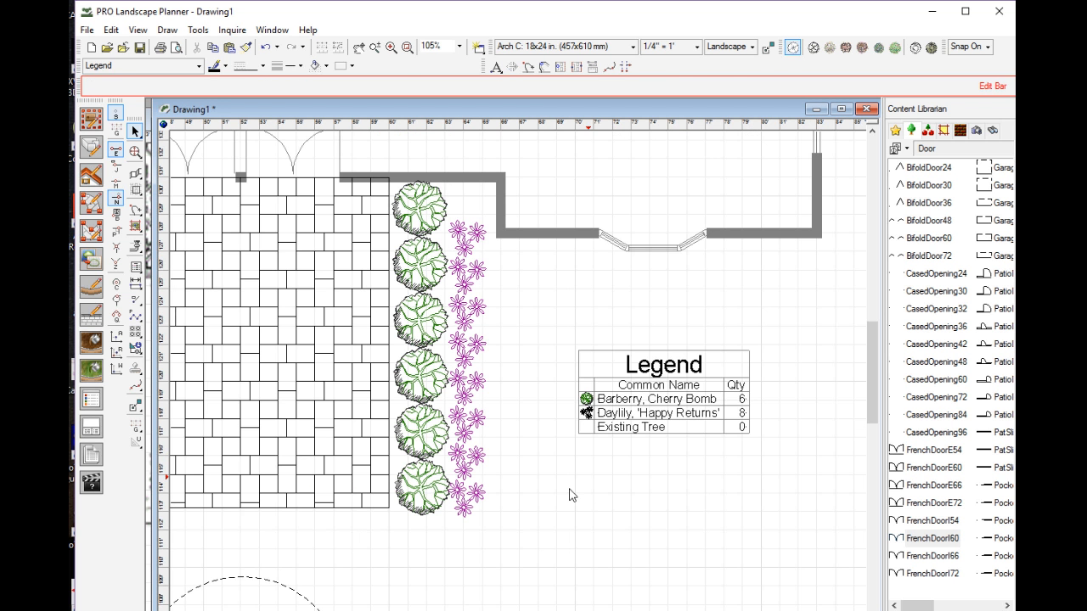
pyautogui.click(303, 603)
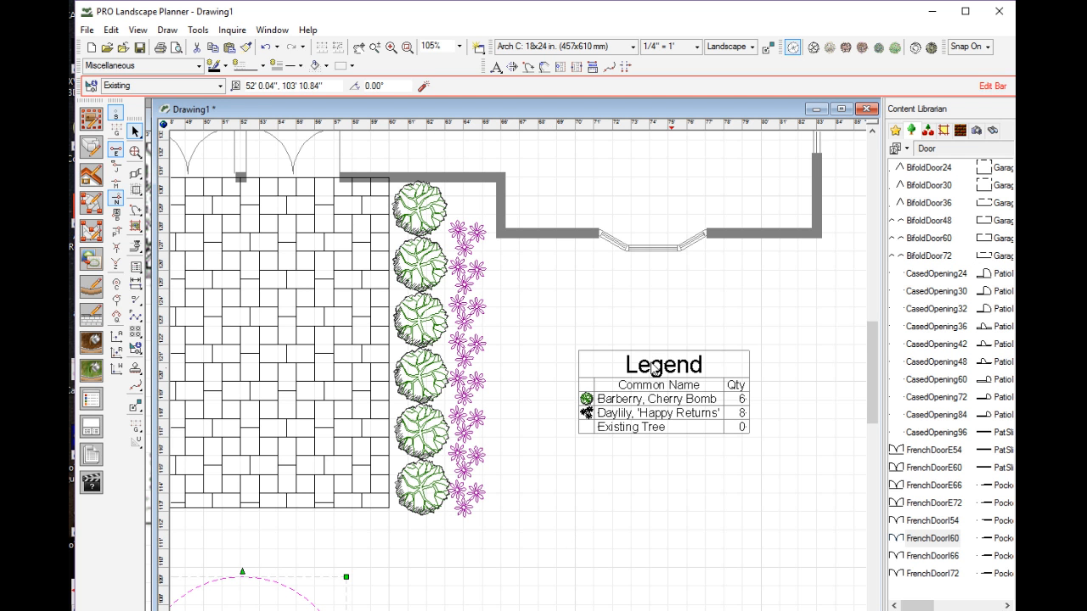
pyautogui.click(597, 477)
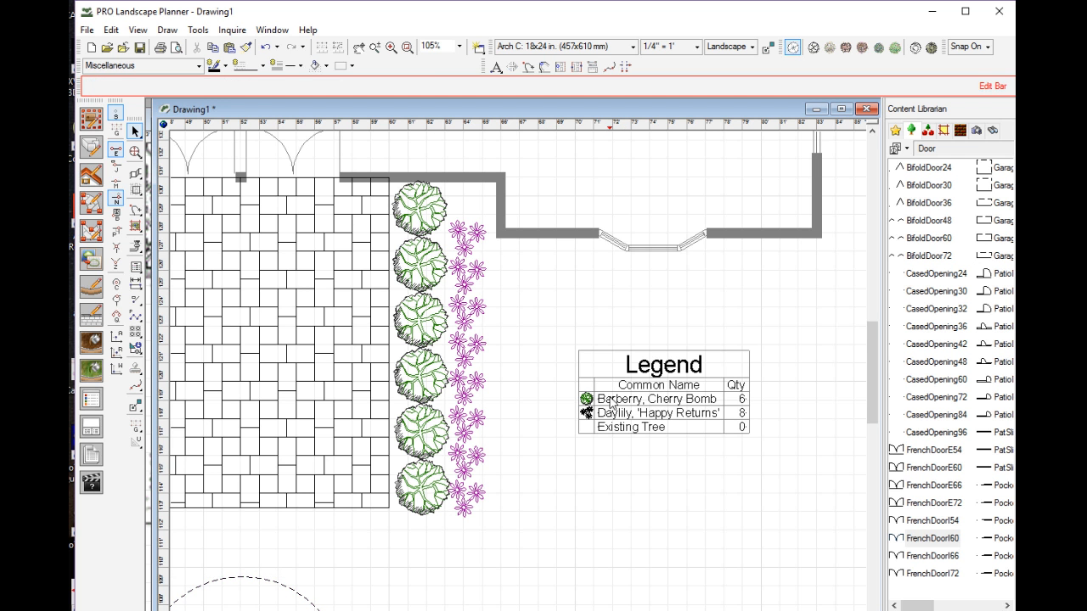
# - Group all the legend's entities back together and move the legend slightly closer to the daylilies
pyautogui.moveTo(566, 332); pyautogui.dragTo(764, 461)
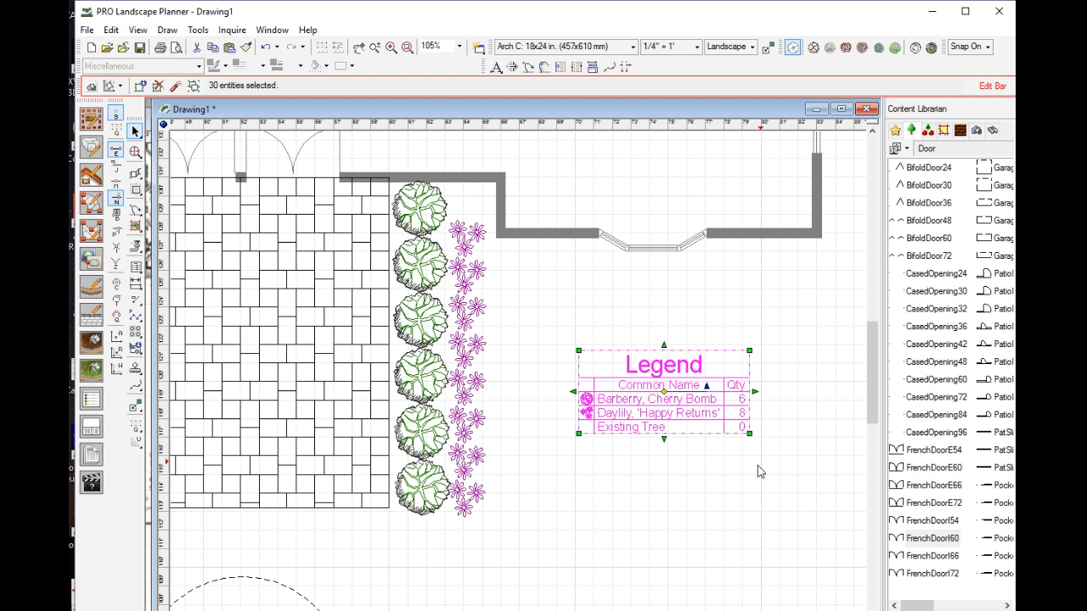
pyautogui.rightClick(649, 394)
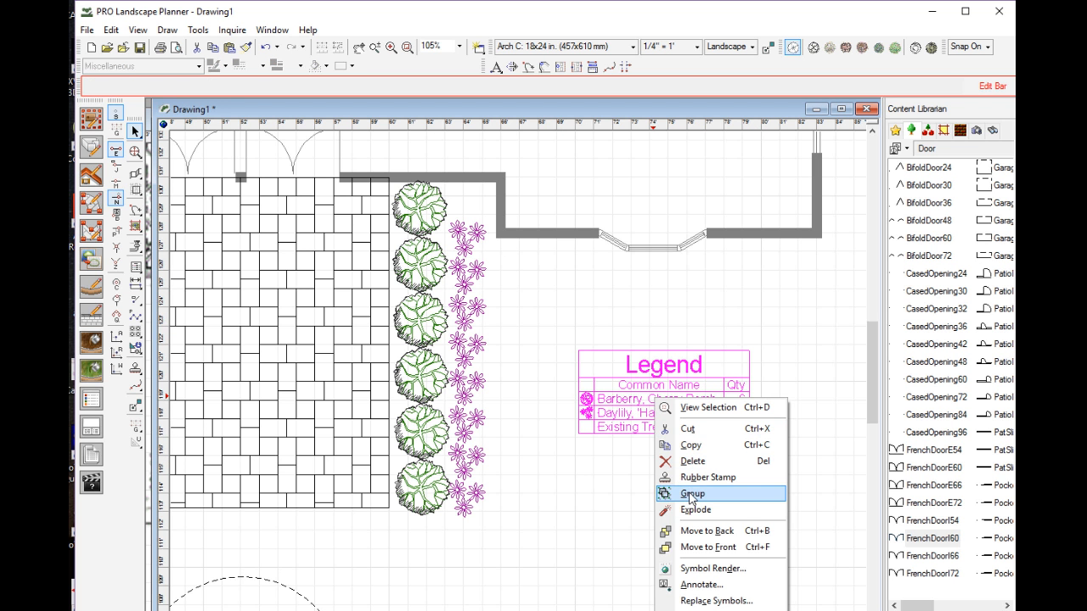
pyautogui.click(691, 498)
pyautogui.click(637, 406)
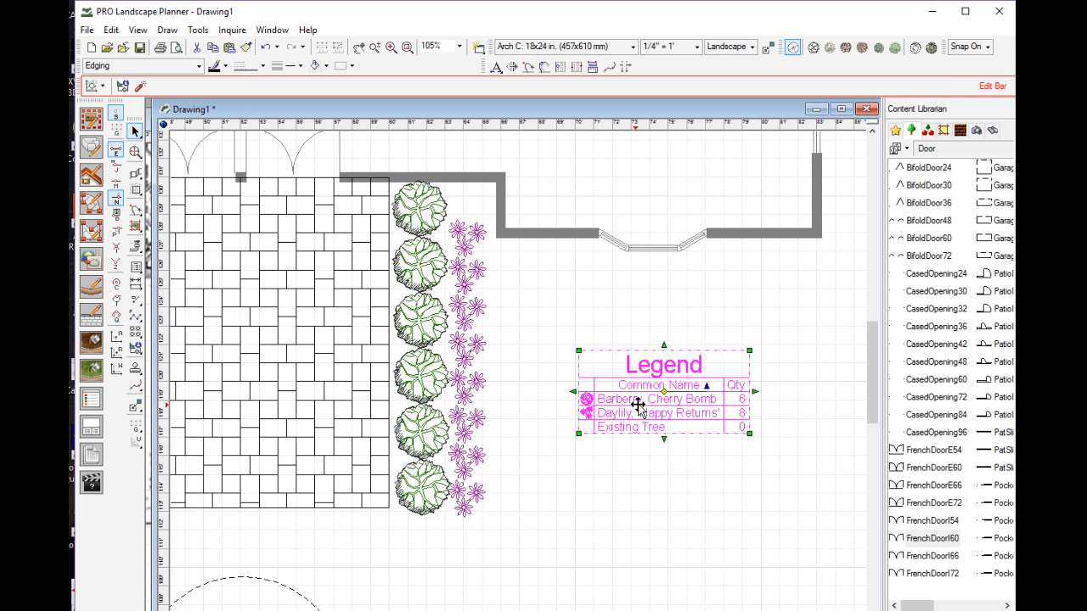
pyautogui.moveTo(638, 406); pyautogui.dragTo(588, 404)
pyautogui.click(609, 489)
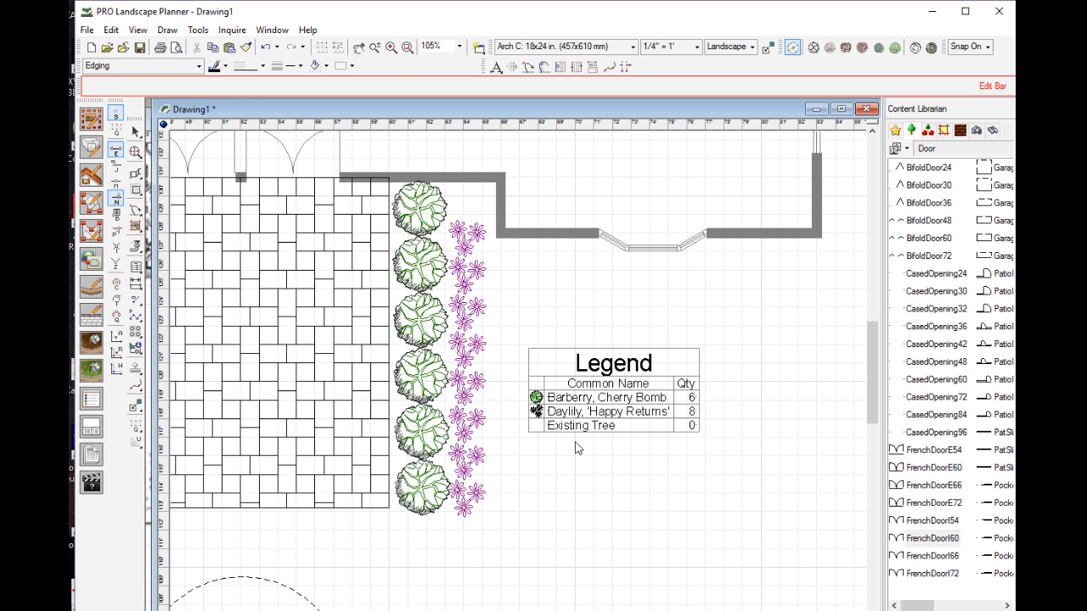
# - Create a second plant legend grouped by plant type with one blank row
pyautogui.click(91, 399)
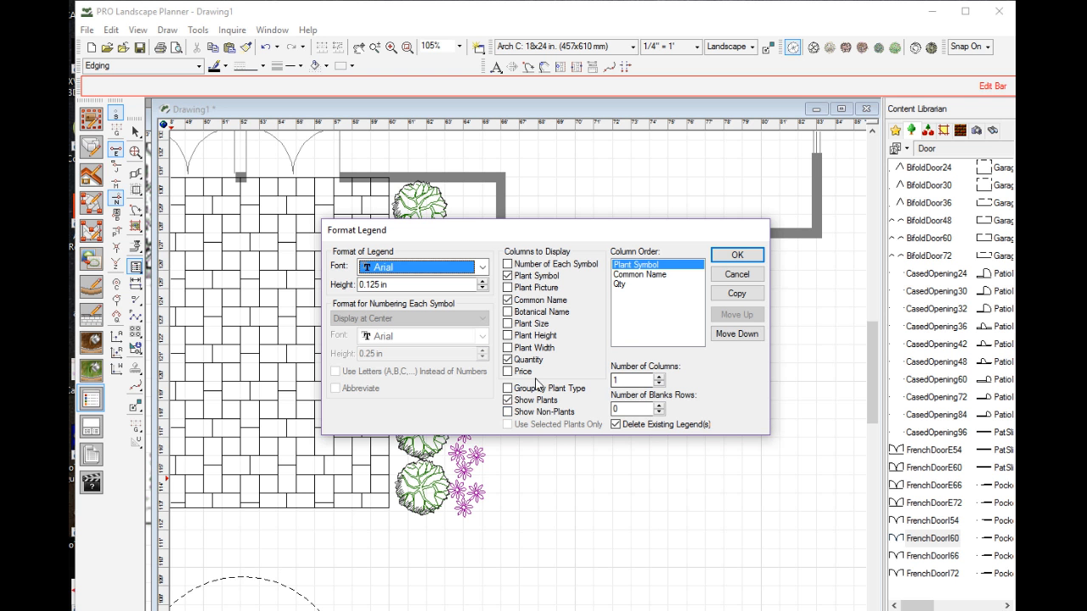
pyautogui.click(508, 389)
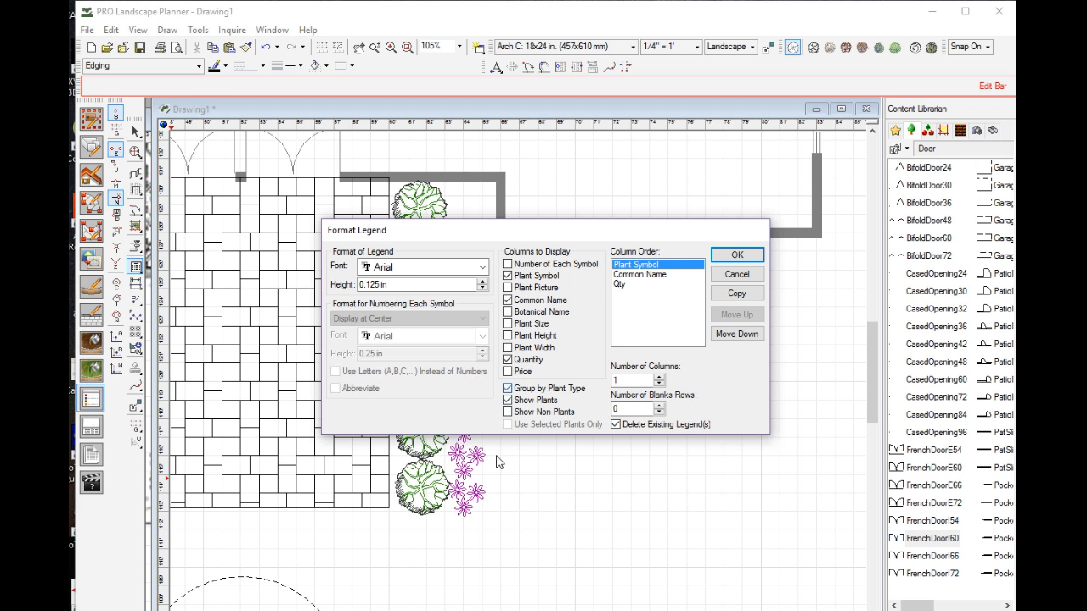
pyautogui.click(659, 413)
pyautogui.click(736, 255)
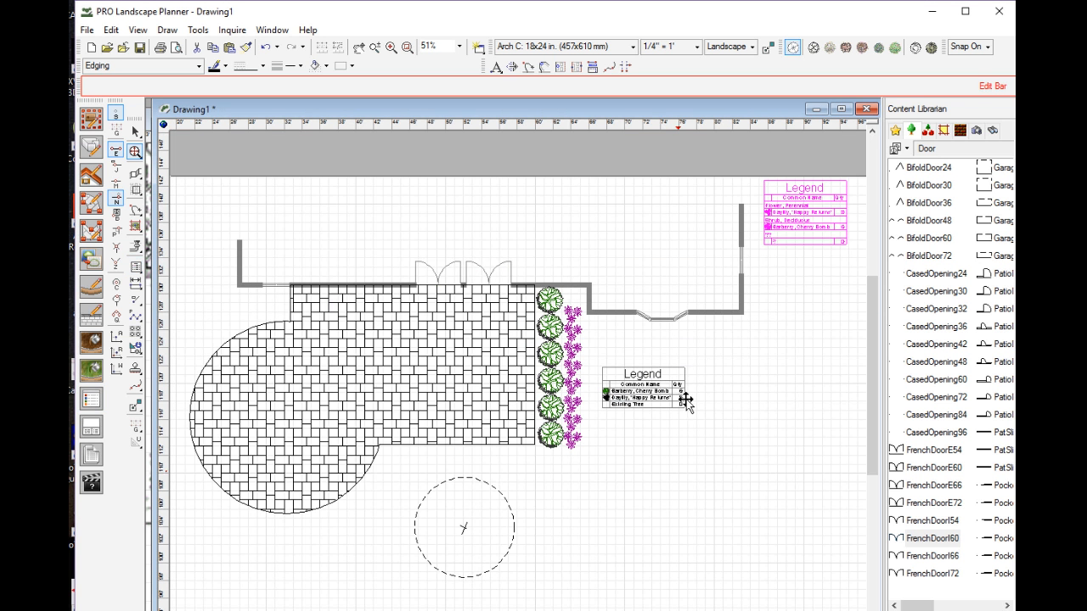
# - Inspect the blank entries in the second, grouped legend, and delete that legend
pyautogui.click(812, 215)
pyautogui.scroll(5, 813, 223)
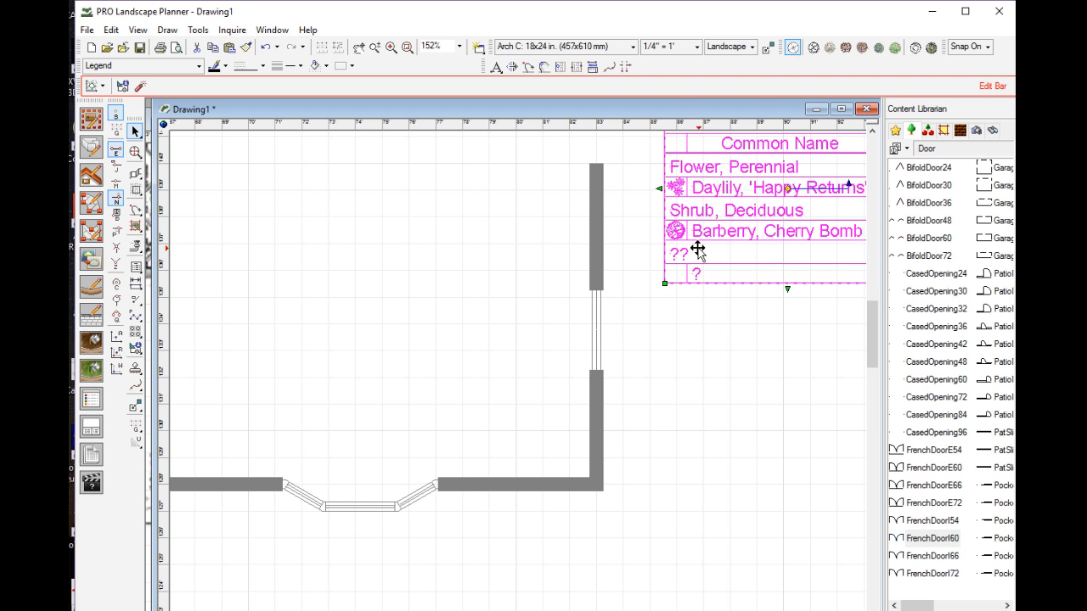
pyautogui.scroll(-3, 697, 322)
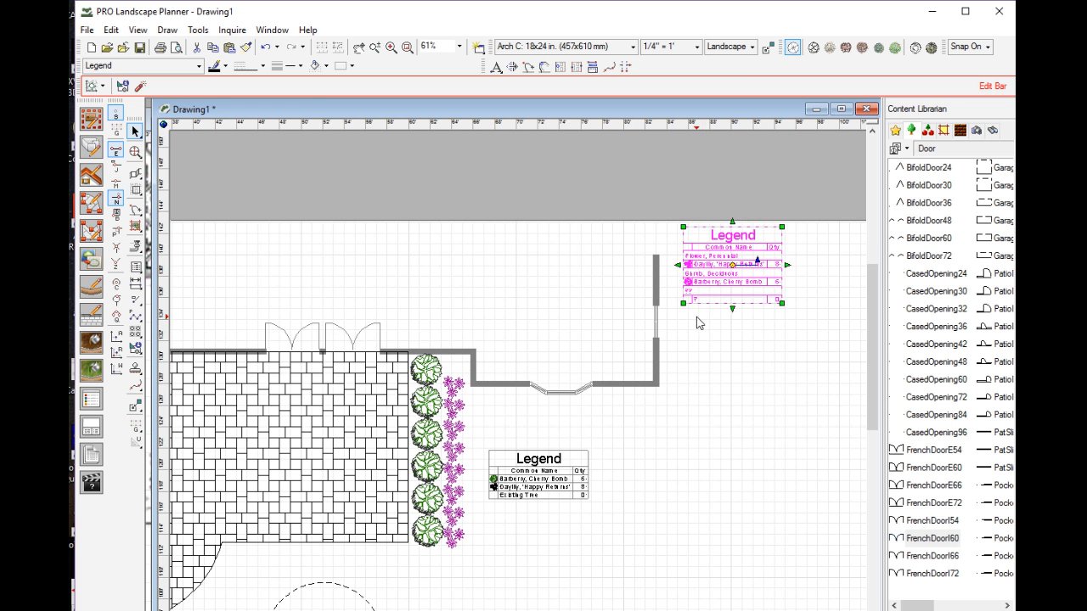
pyautogui.press('Delete')
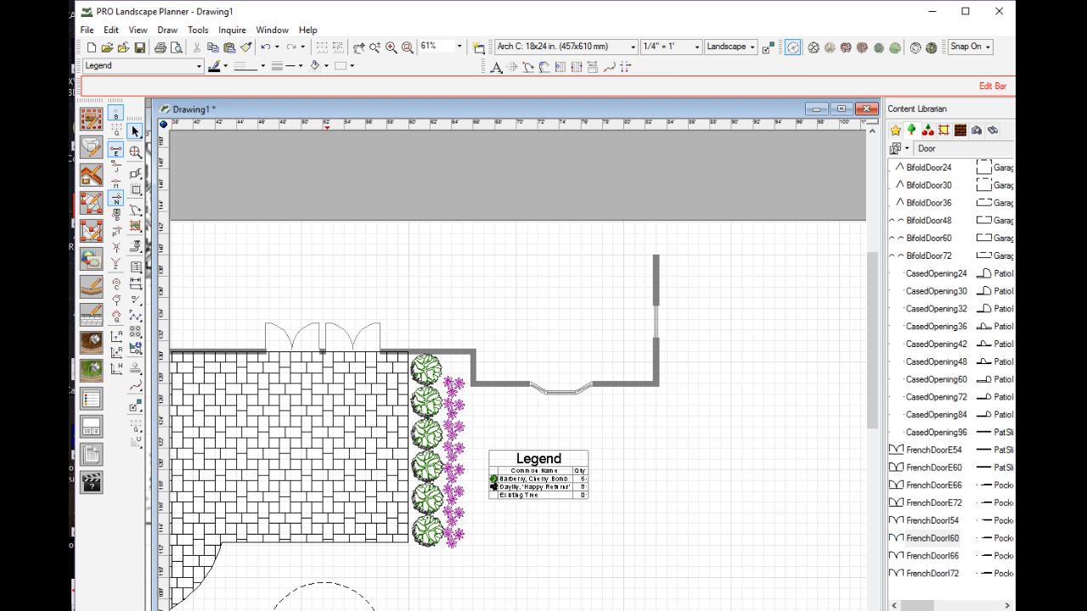
pyautogui.hscroll(3, 518, 371)
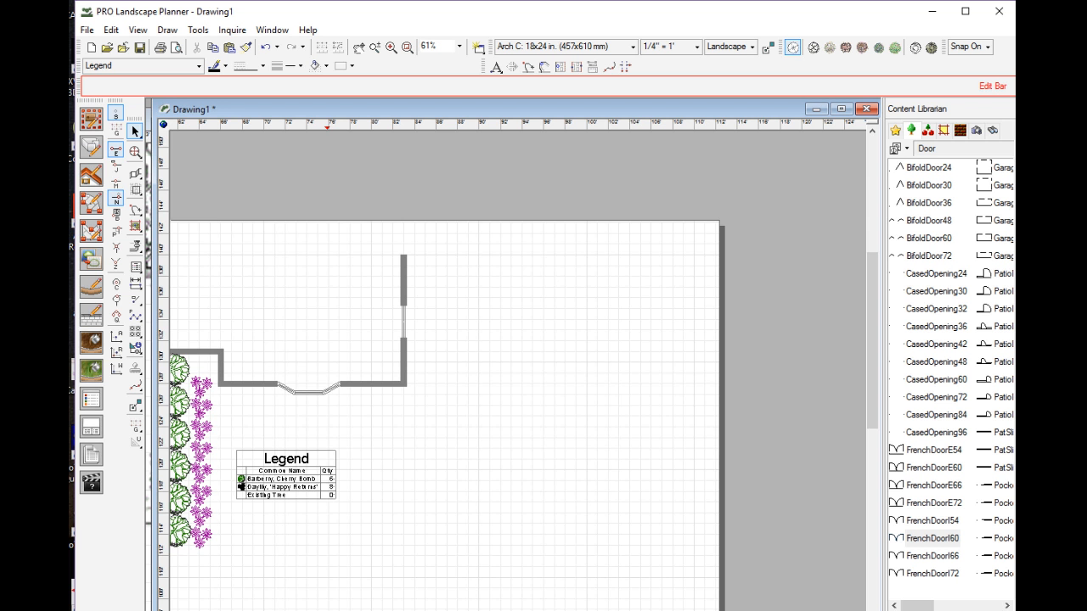
pyautogui.hotkey('ctrl', '0')
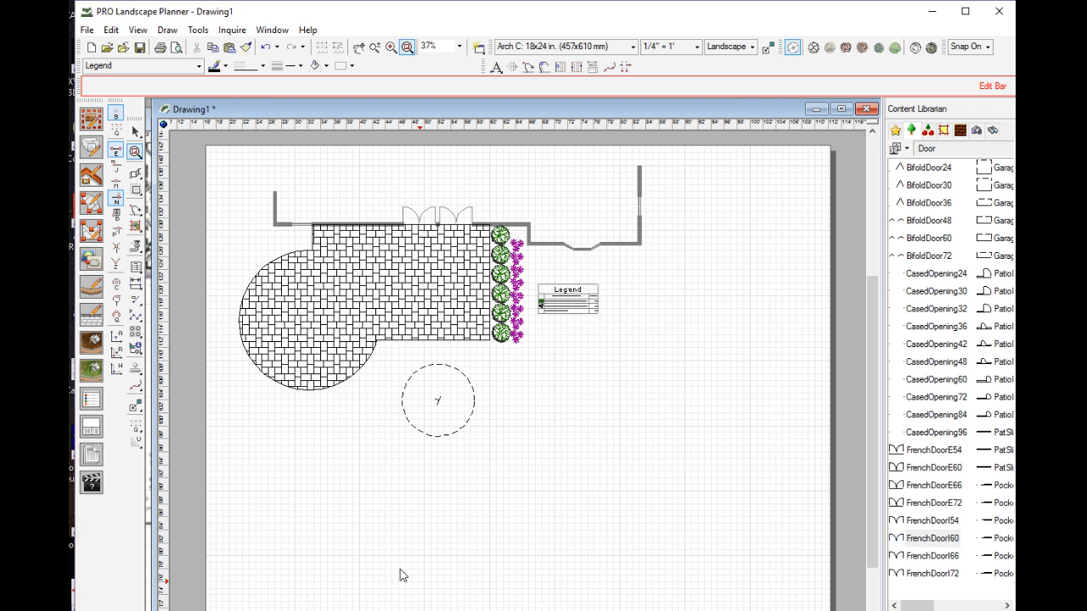
pyautogui.scroll(3, 305, 291)
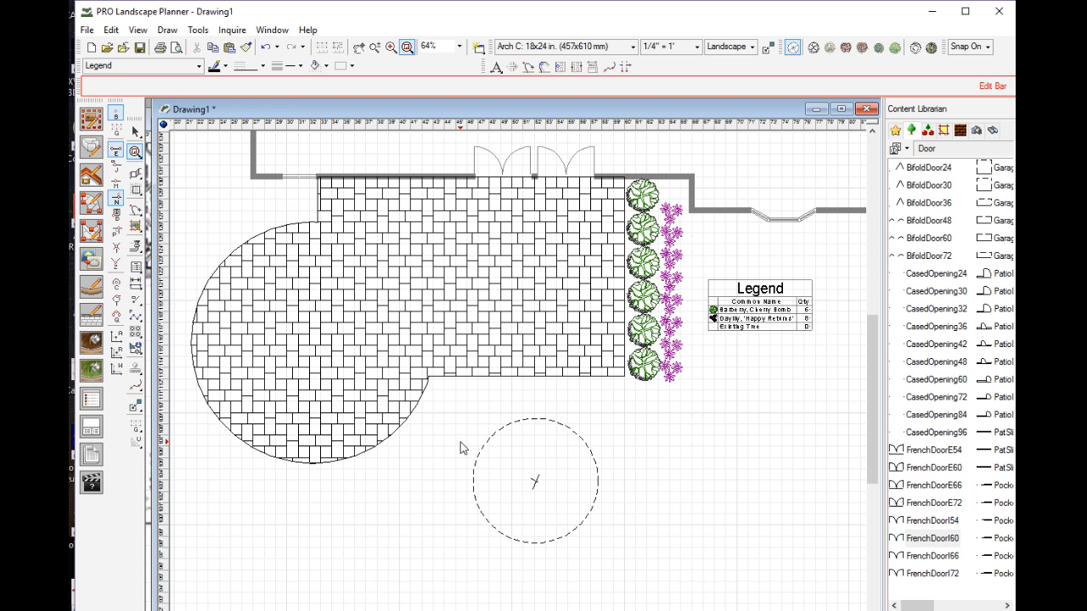
# - Add a soldier course around the edge of the paver patio and inspect the new border
pyautogui.click(404, 305)
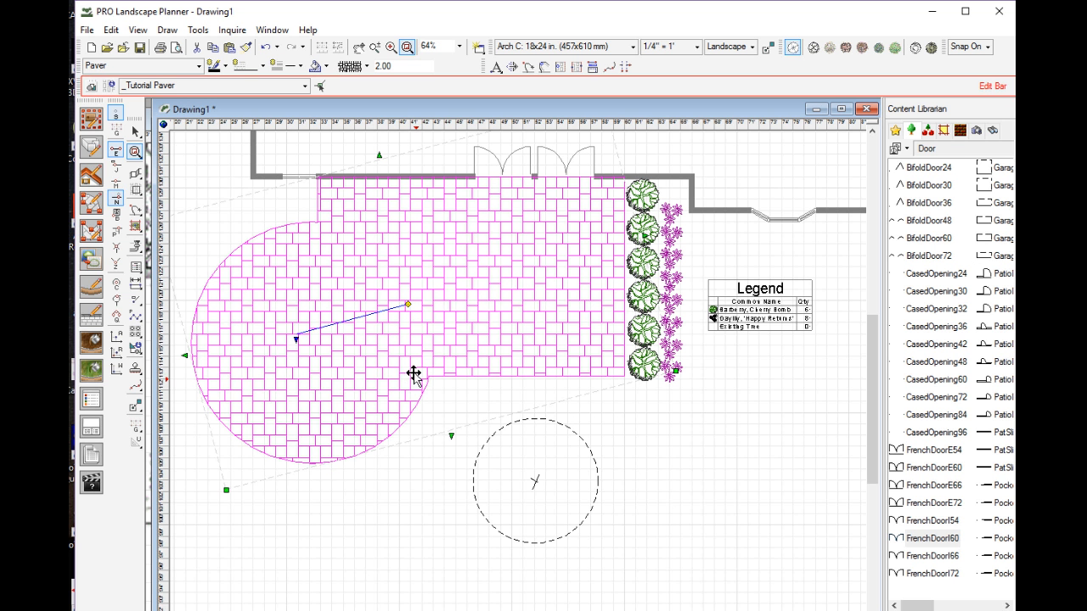
pyautogui.rightClick(404, 247)
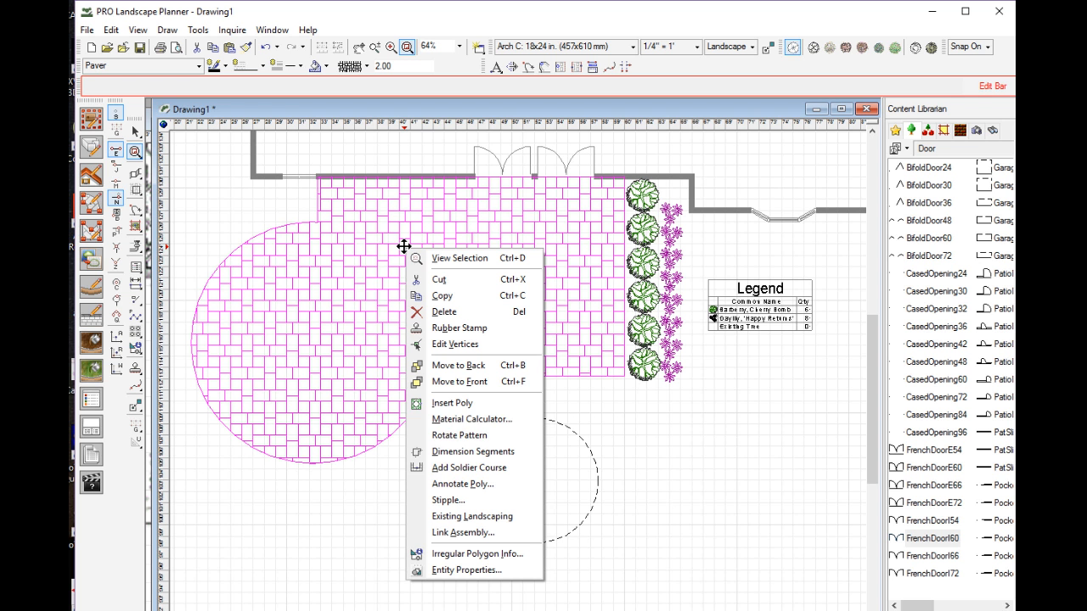
pyautogui.click(489, 472)
pyautogui.click(401, 480)
pyautogui.scroll(-1, 400, 480)
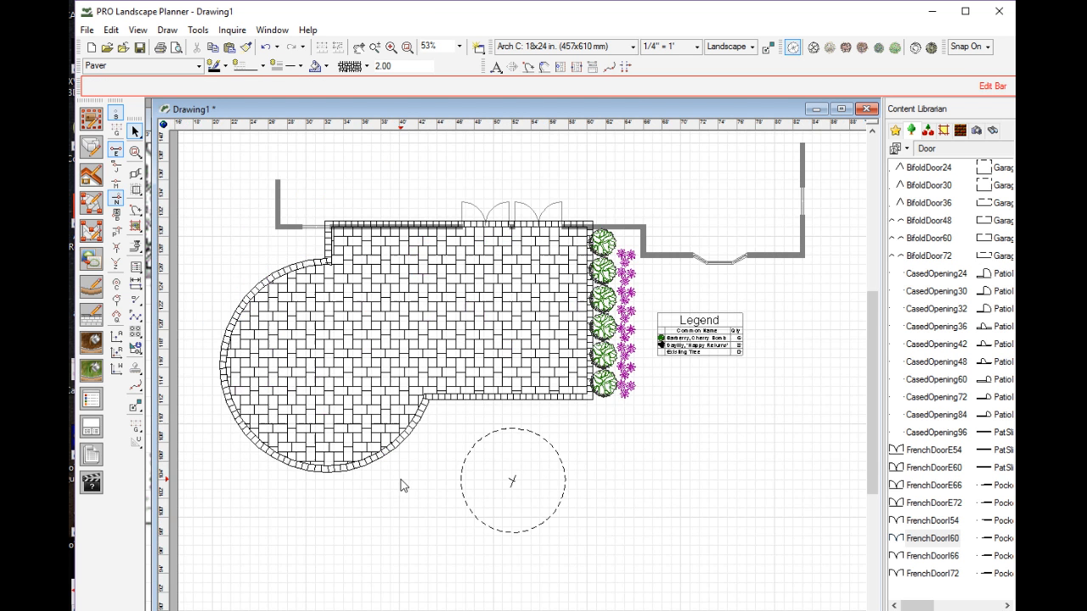
pyautogui.scroll(2, 405, 486)
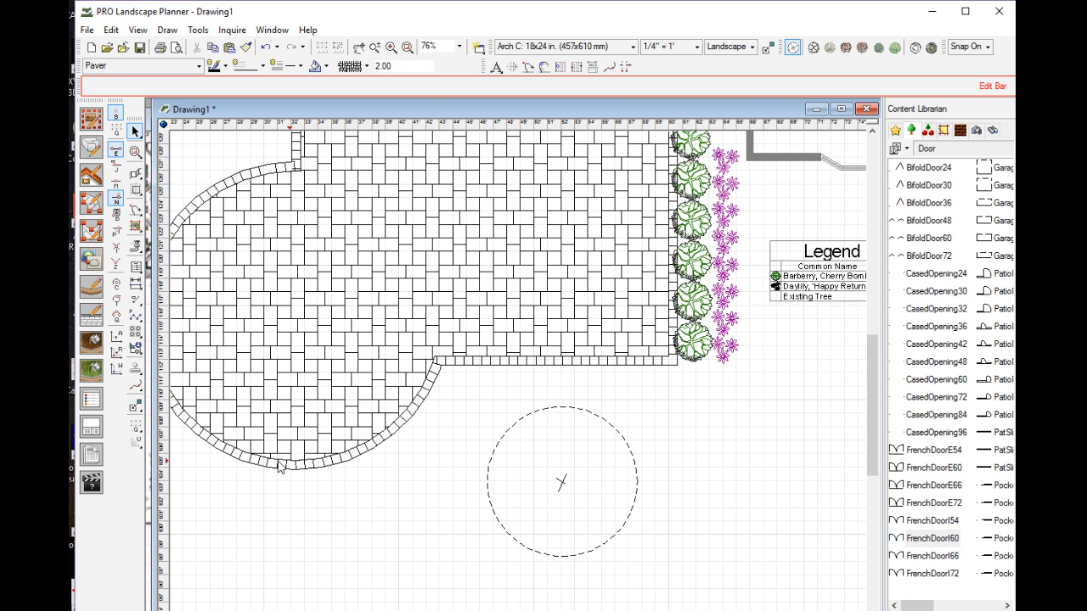
pyautogui.scroll(-2, 353, 225)
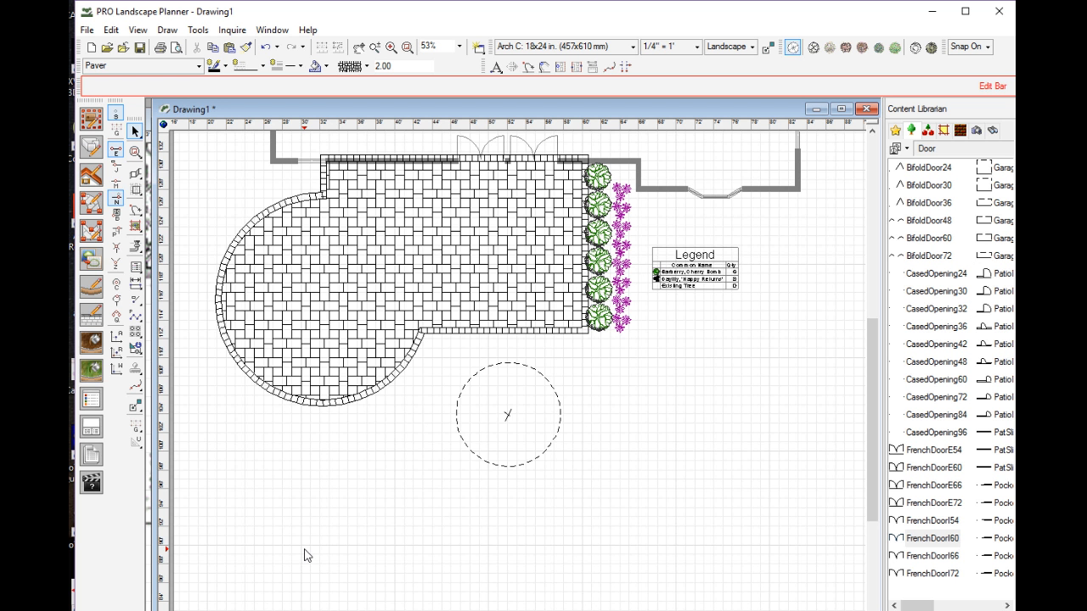
# - Draw a semicircular Border 01 edging, open toward the east, in the empty area below the patio
pyautogui.click(91, 291)
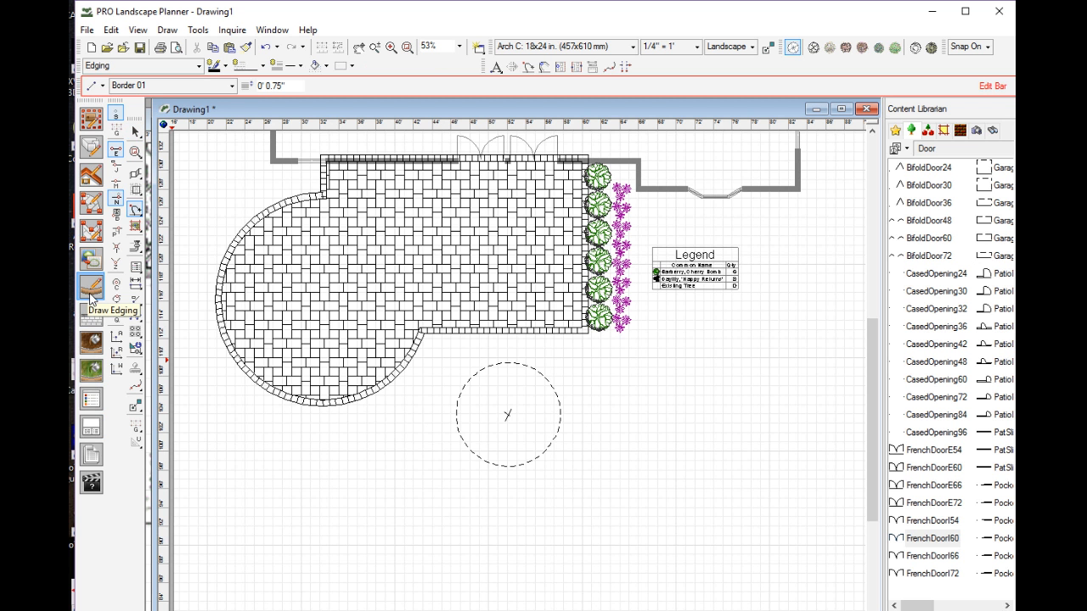
pyautogui.click(101, 85)
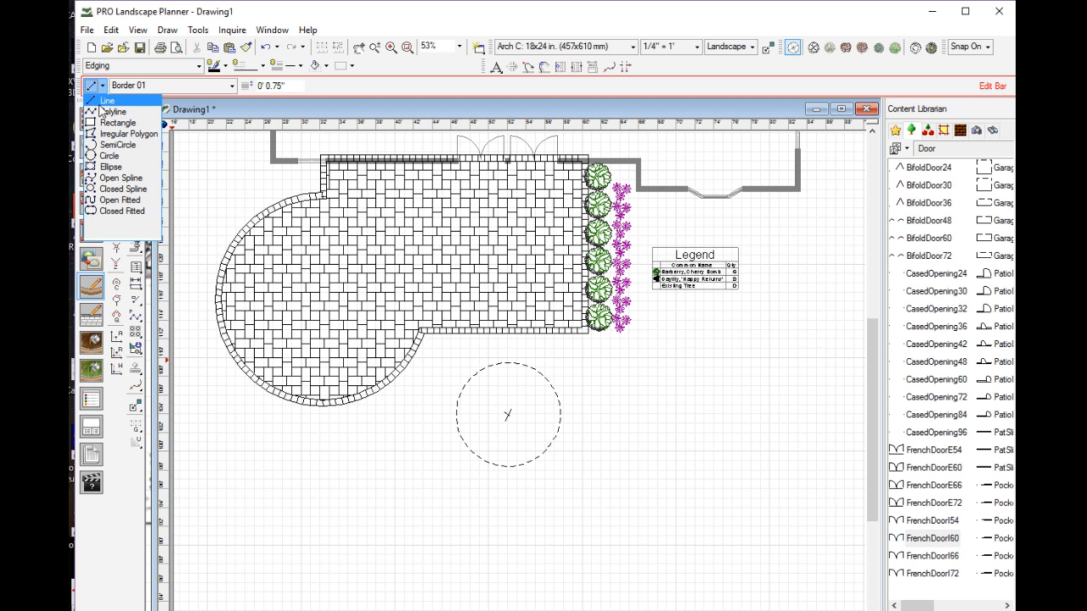
pyautogui.click(108, 156)
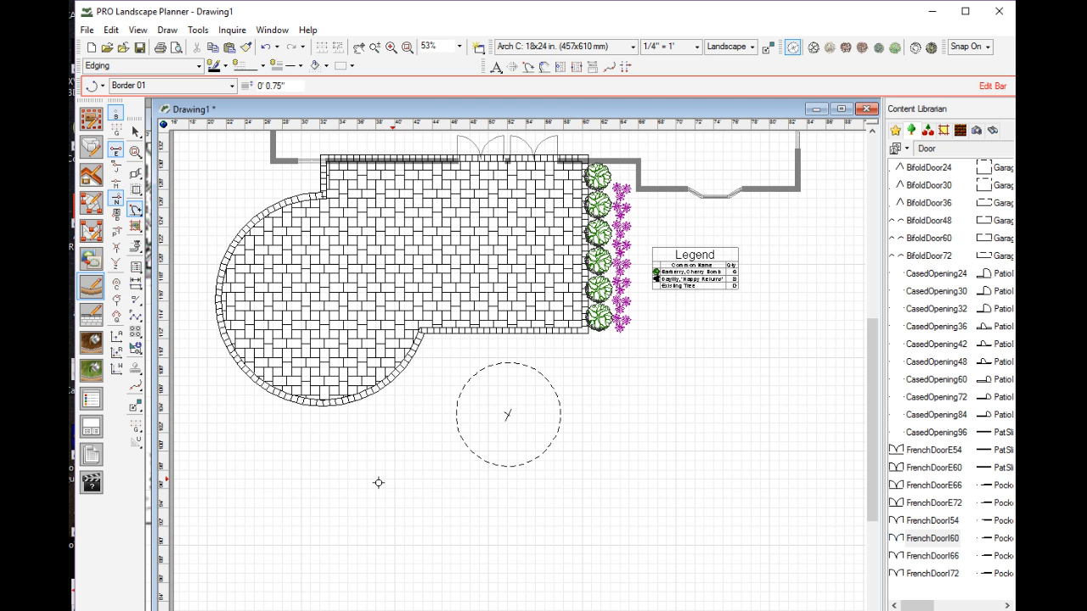
pyautogui.click(348, 554)
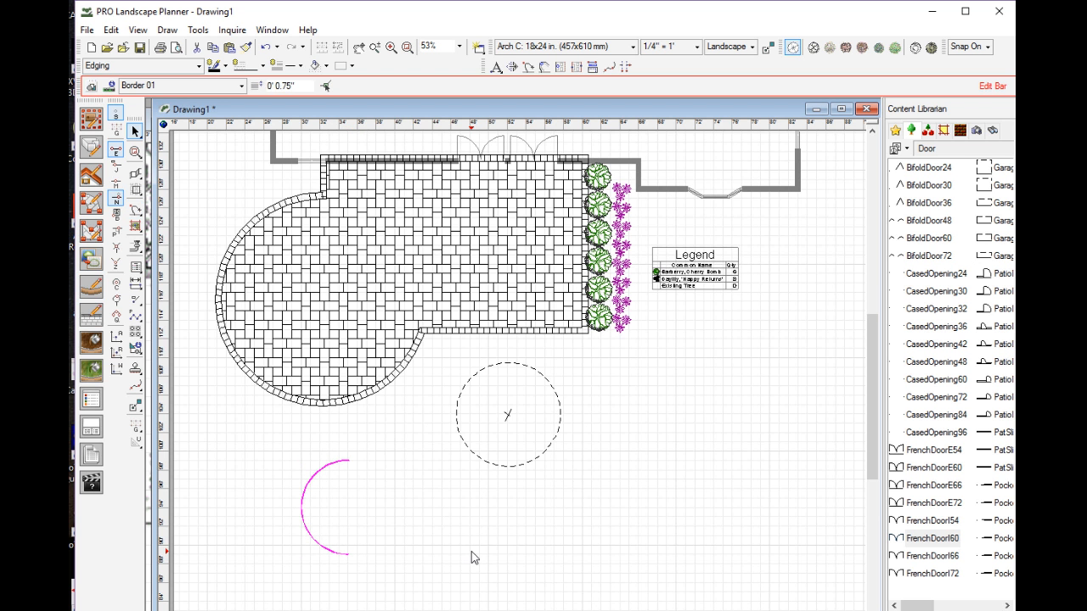
pyautogui.press('Escape')
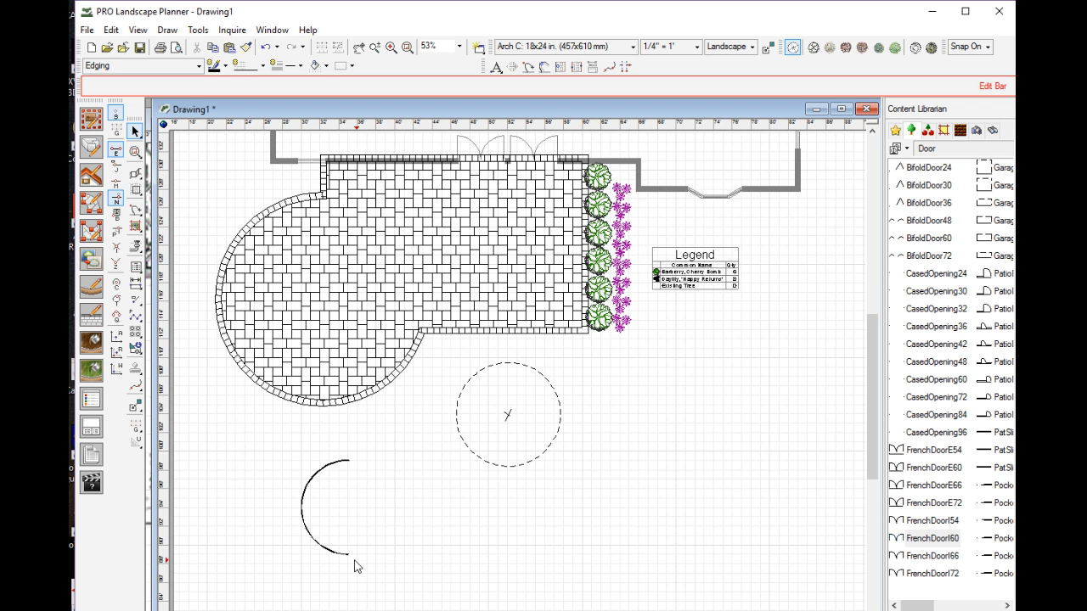
# - Draw a straight horizontal Border 01 edging running east from the lower end of the semicircular edging
pyautogui.click(91, 287)
pyautogui.click(100, 88)
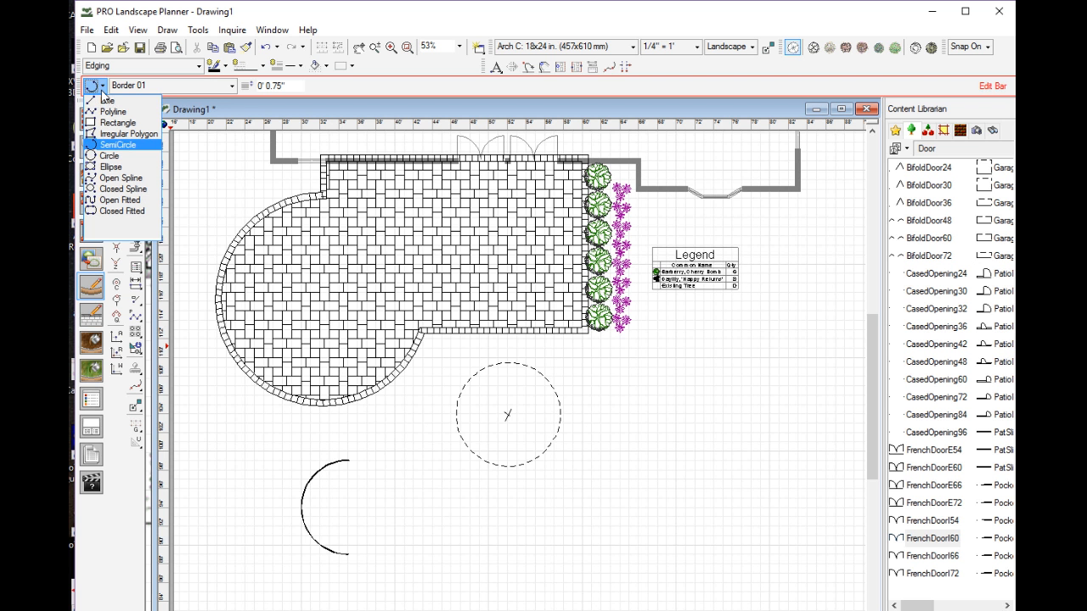
pyautogui.click(101, 101)
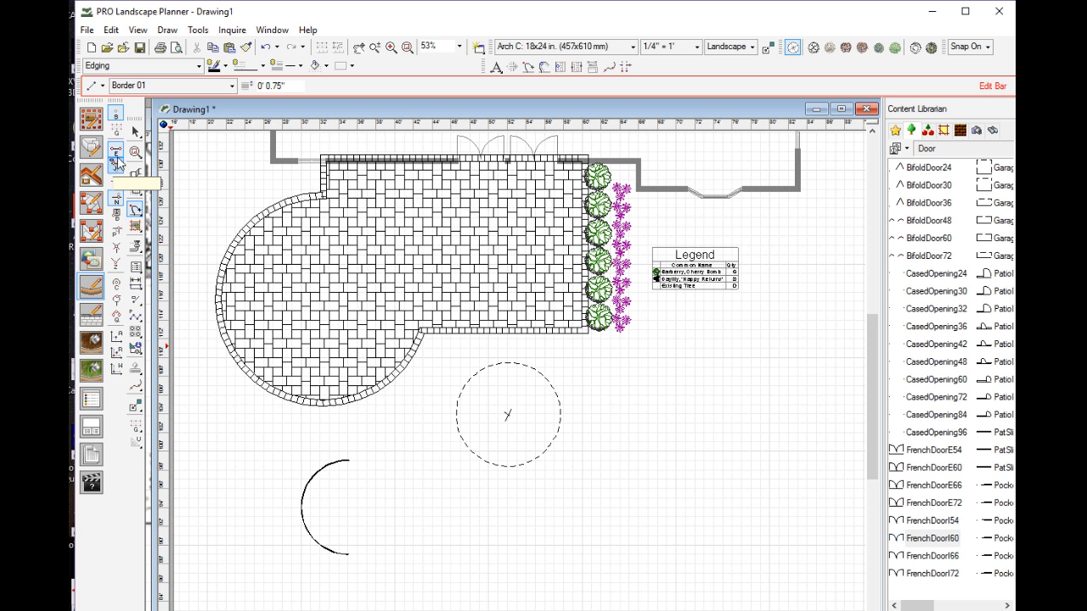
pyautogui.click(348, 554)
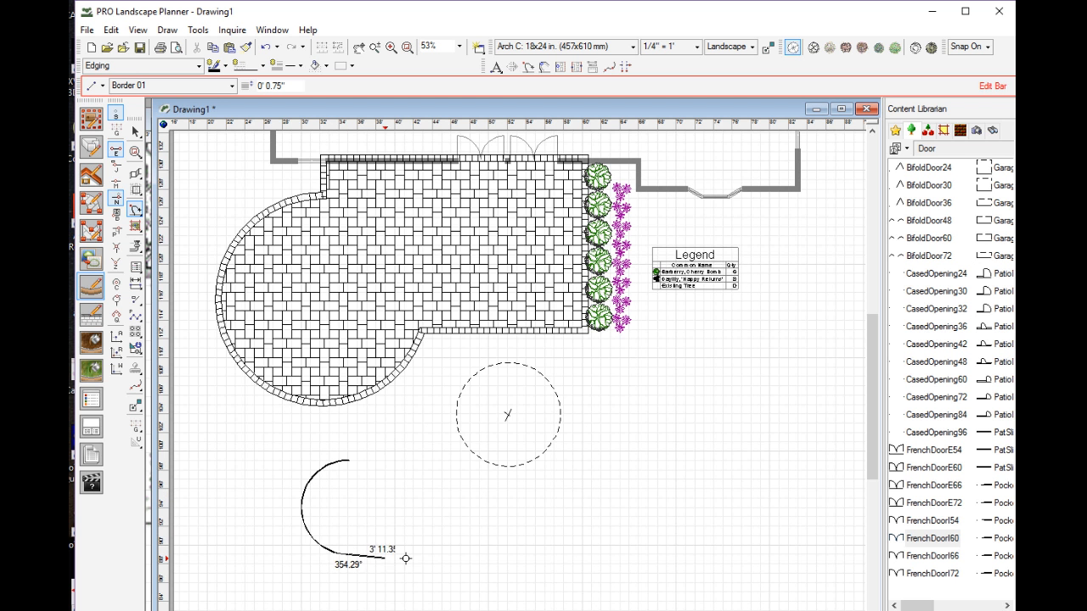
pyautogui.click(528, 554)
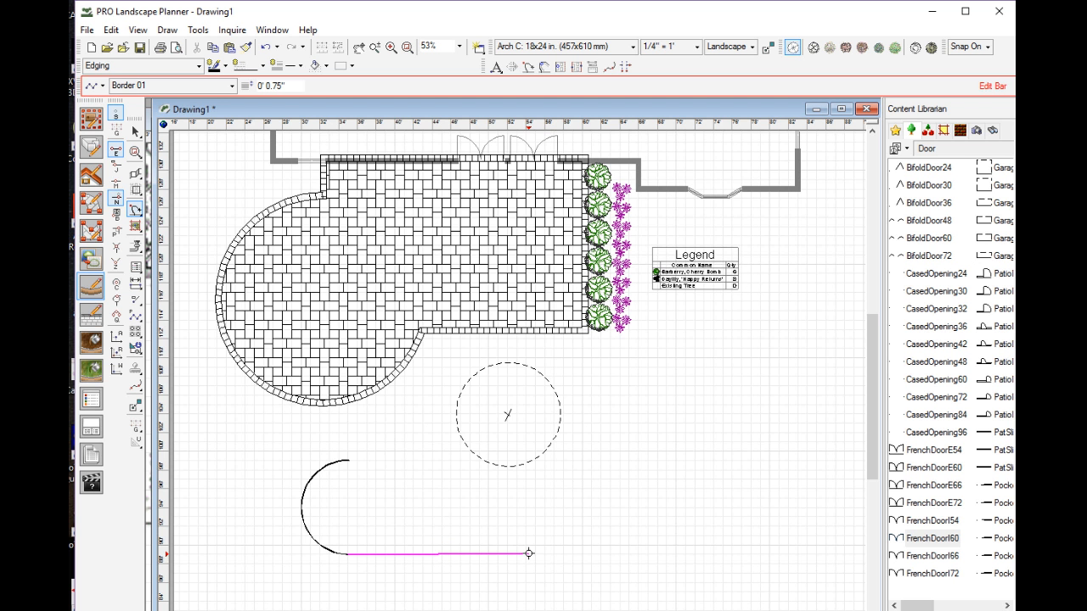
pyautogui.press('Escape')
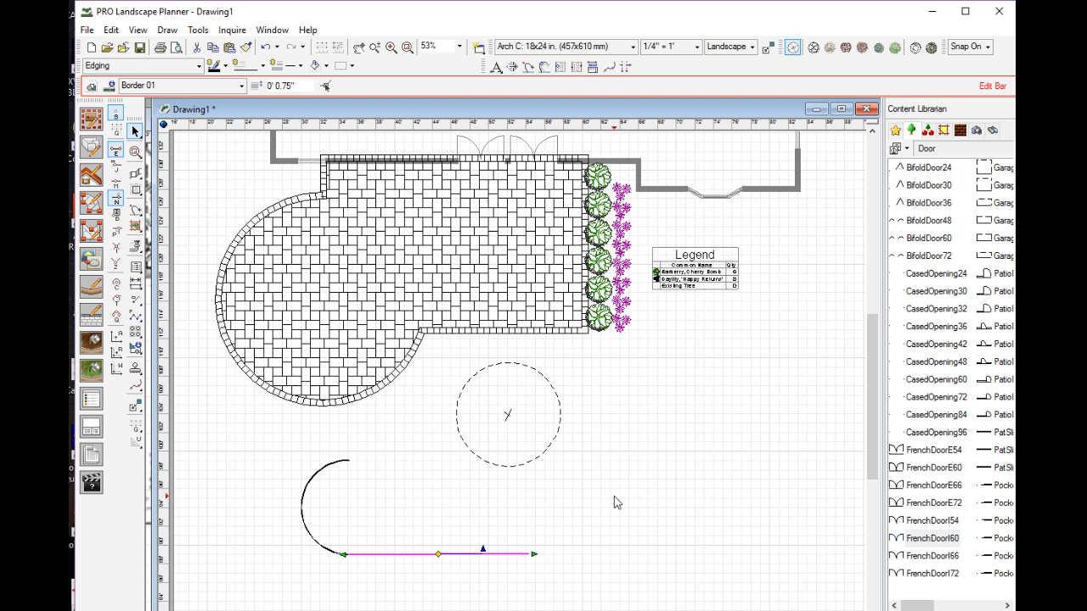
# - Join the semicircular and straight edgings into one entity and select it to check the result
pyautogui.click(301, 510)
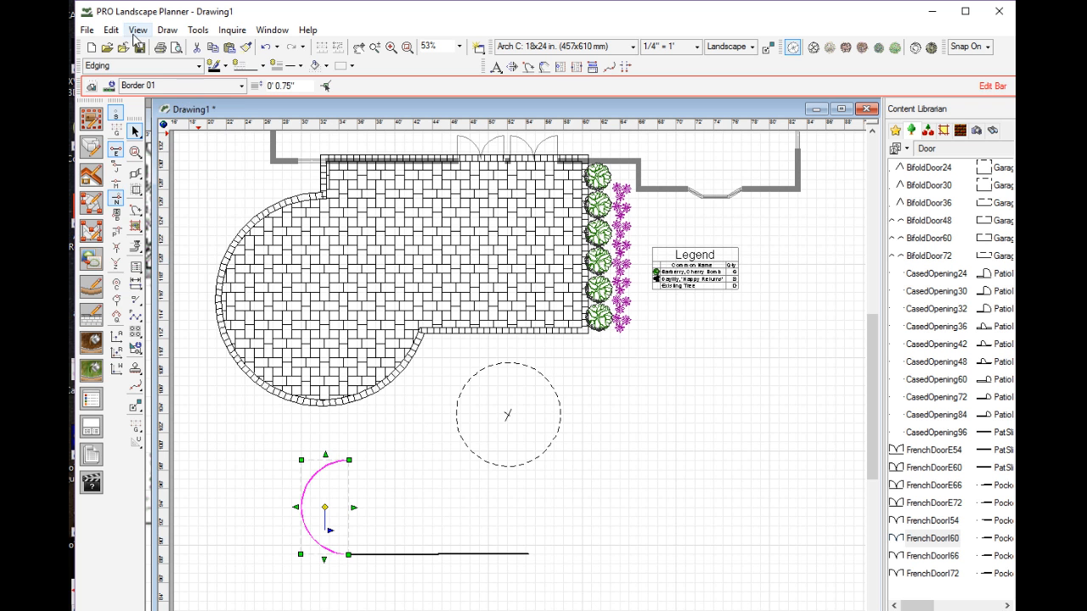
pyautogui.click(112, 33)
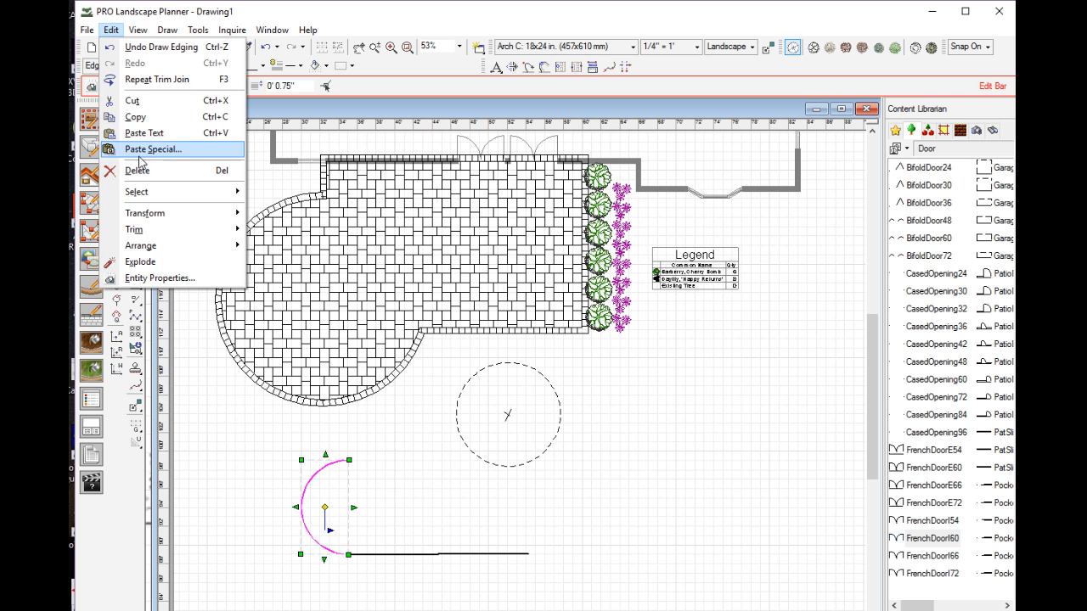
pyautogui.moveTo(163, 234)
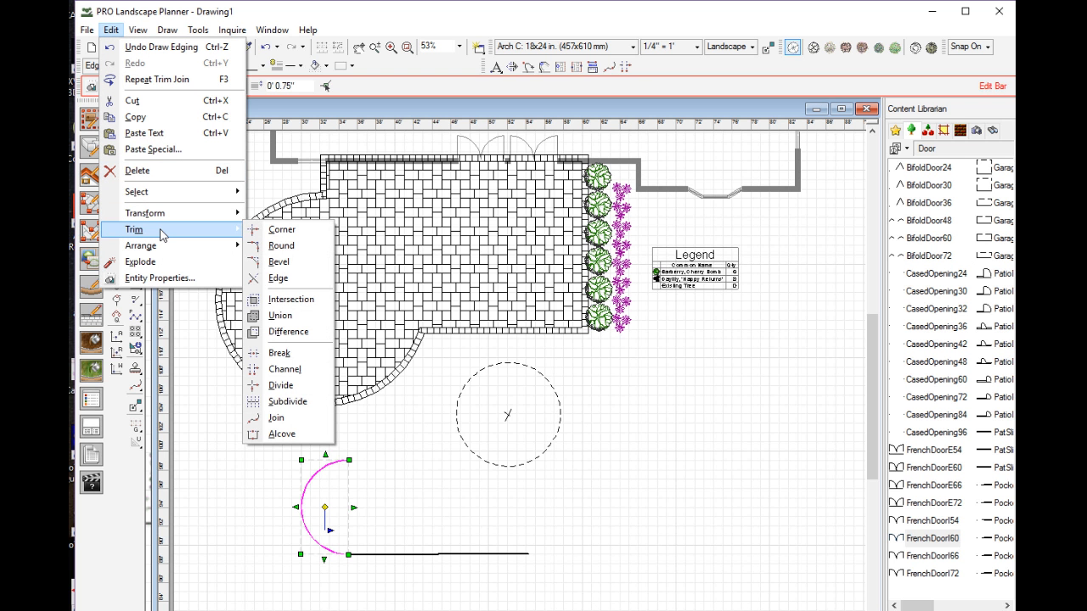
pyautogui.click(294, 418)
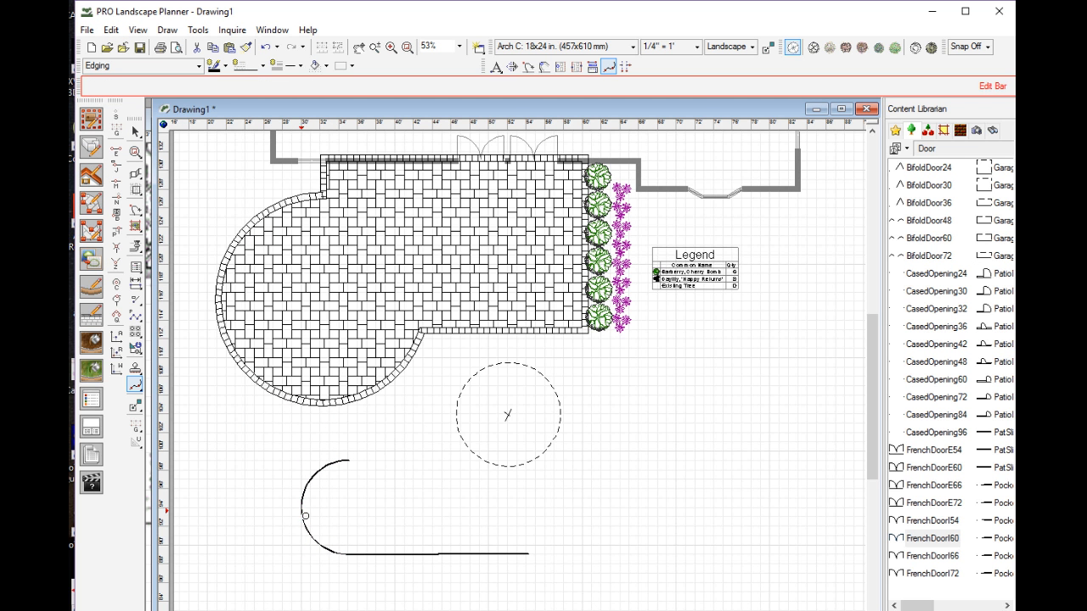
pyautogui.click(304, 515)
pyautogui.click(365, 556)
pyautogui.press('Escape')
pyautogui.click(414, 556)
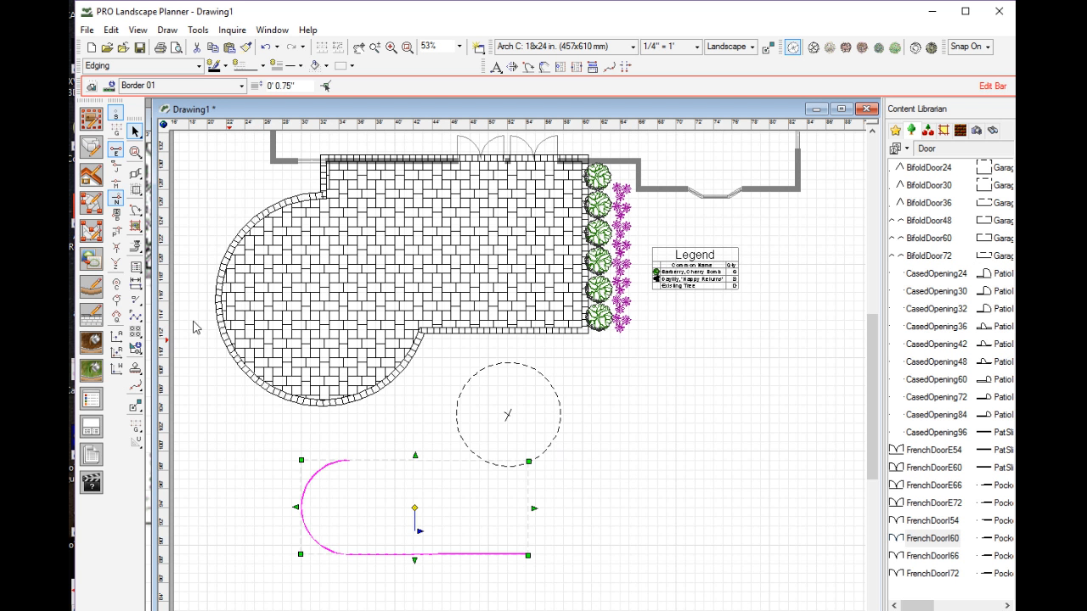
# - Draw a two-segment 1" PVC irrigation pipe for Zone 1 in its blue colour, southeast of the patio
pyautogui.click(136, 245)
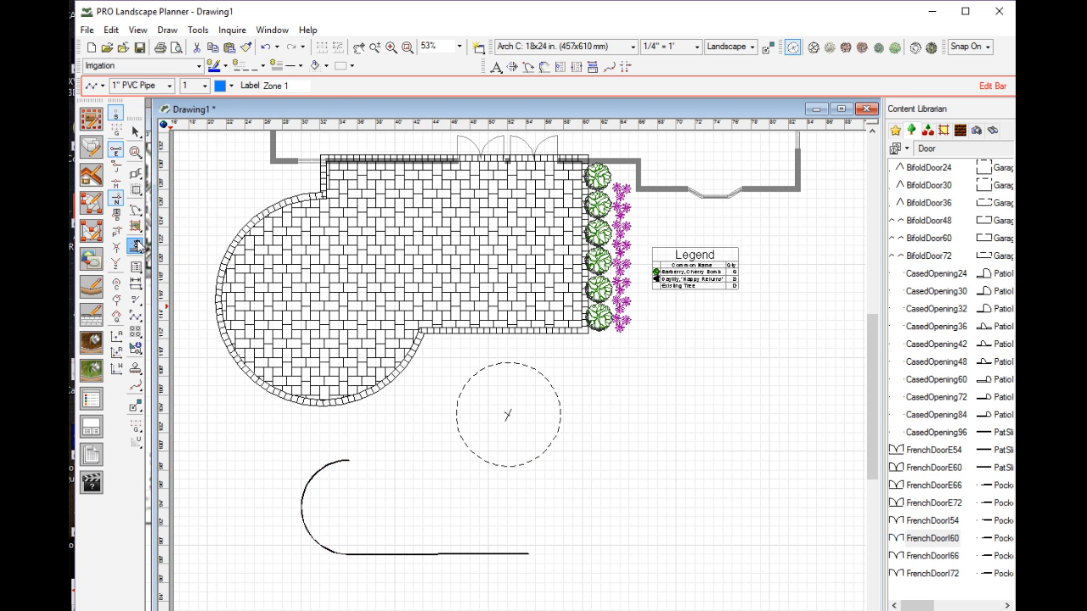
pyautogui.click(231, 86)
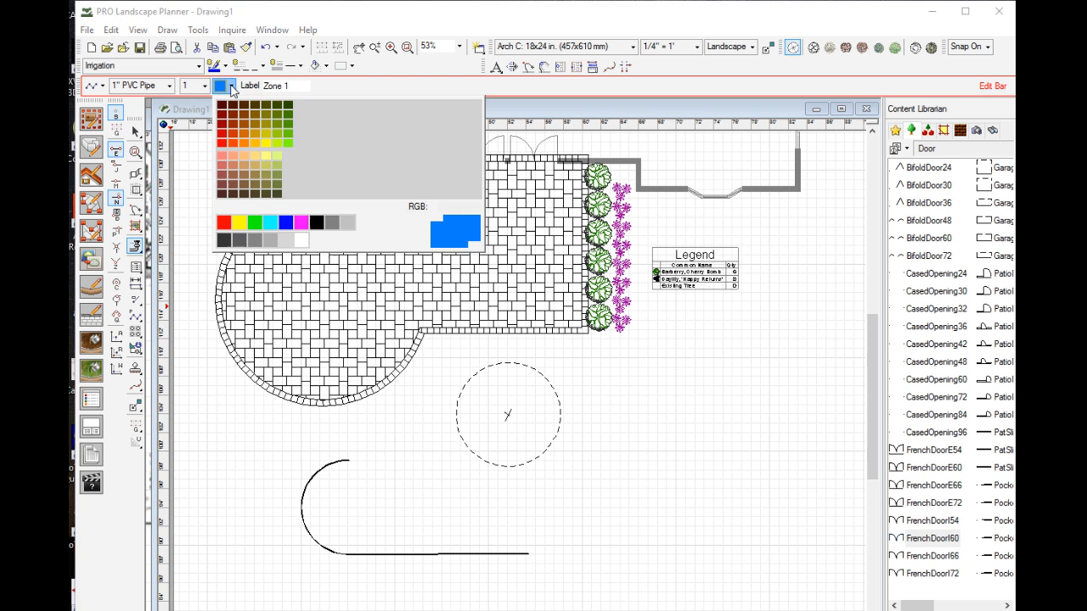
pyautogui.click(370, 280)
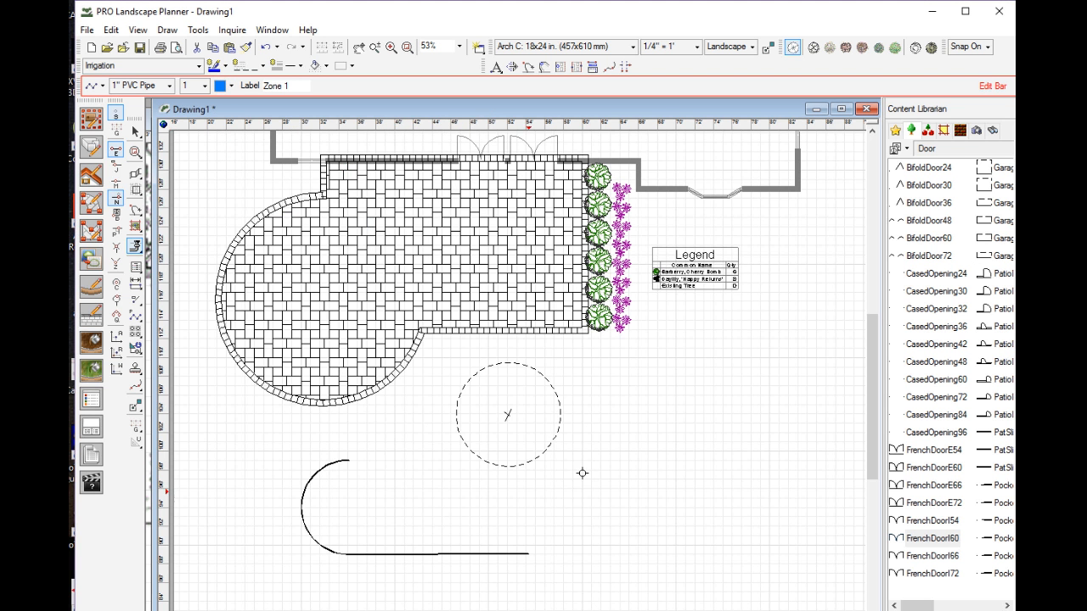
pyautogui.click(589, 373)
pyautogui.click(643, 525)
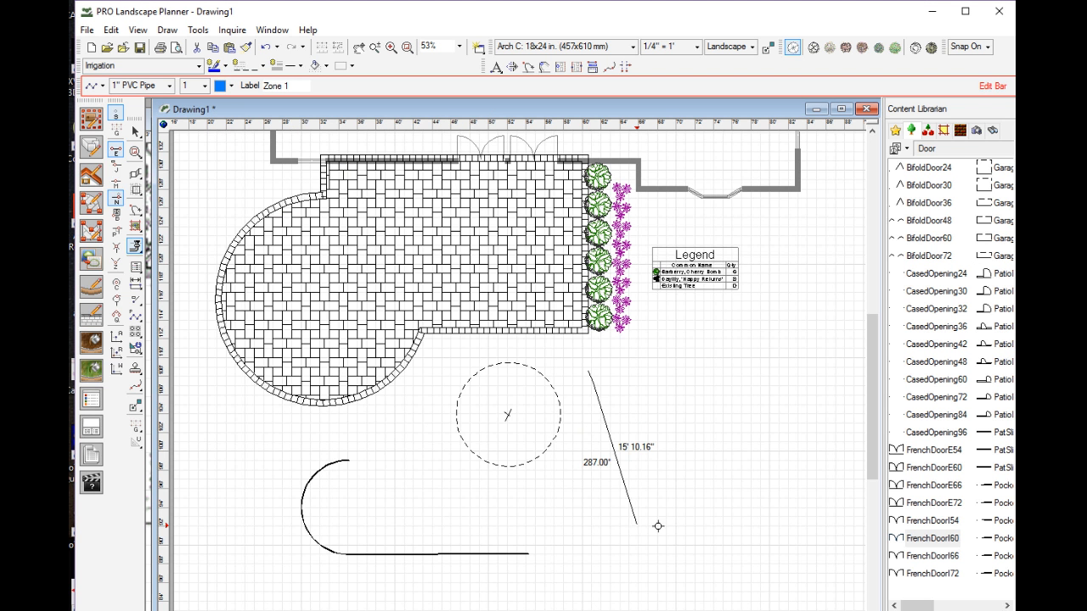
pyautogui.doubleClick(730, 525)
pyautogui.rightClick(716, 586)
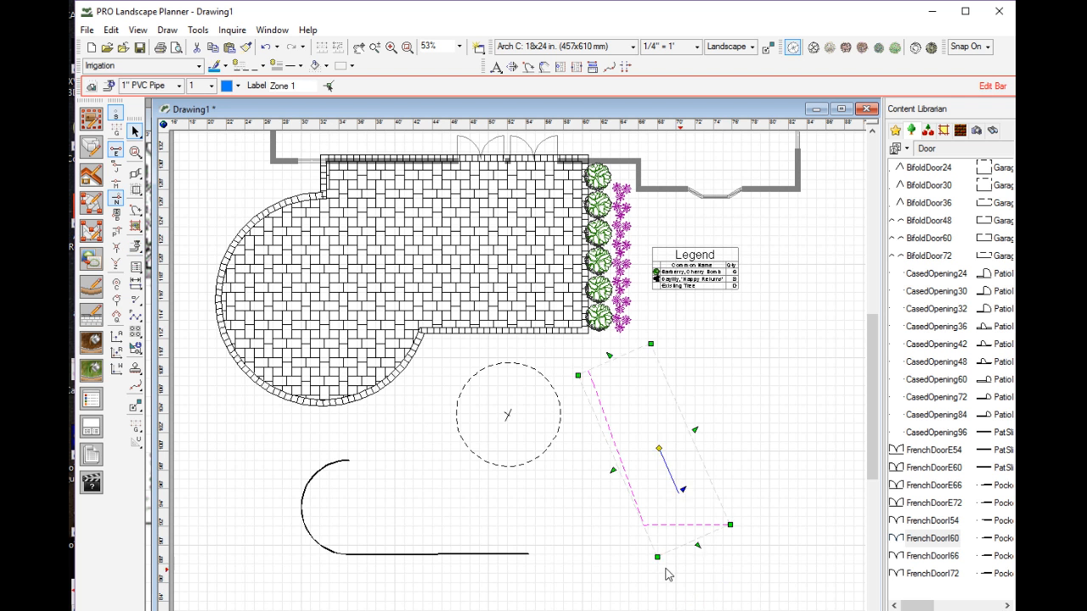
pyautogui.rightClick(652, 567)
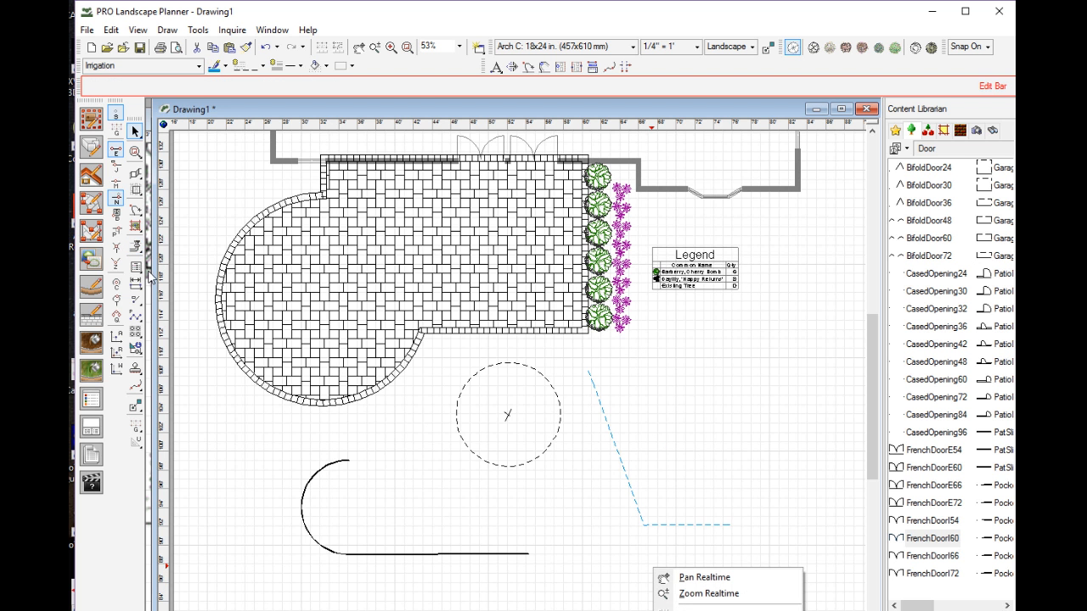
# - Draw a two-segment 1" PVC pipe for irrigation zone 2 beside the Zone 1 pipe, its second segment about 12 ft long
pyautogui.click(136, 246)
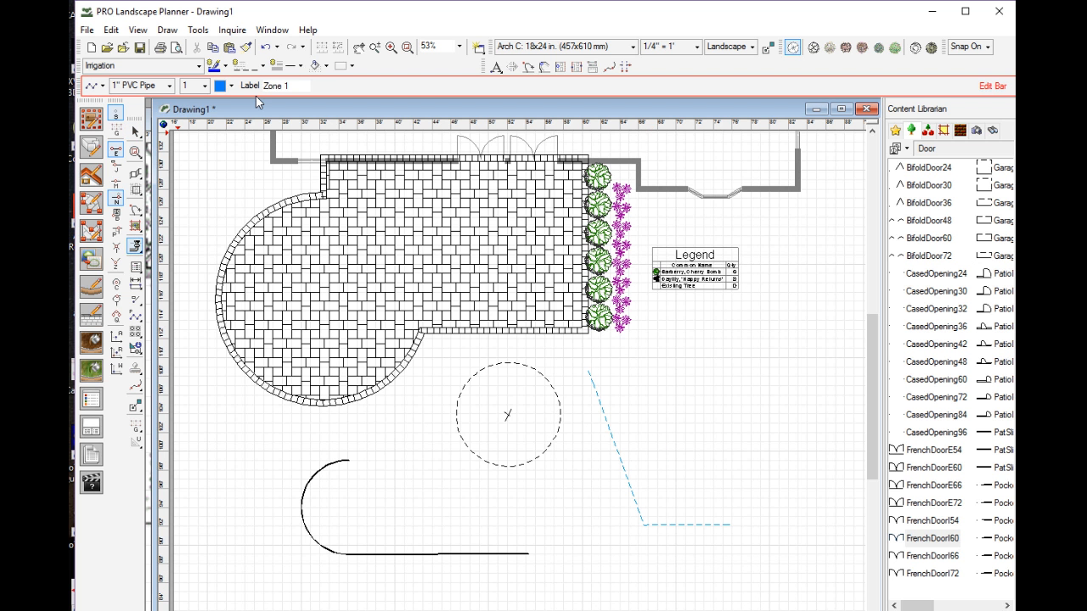
pyautogui.click(203, 86)
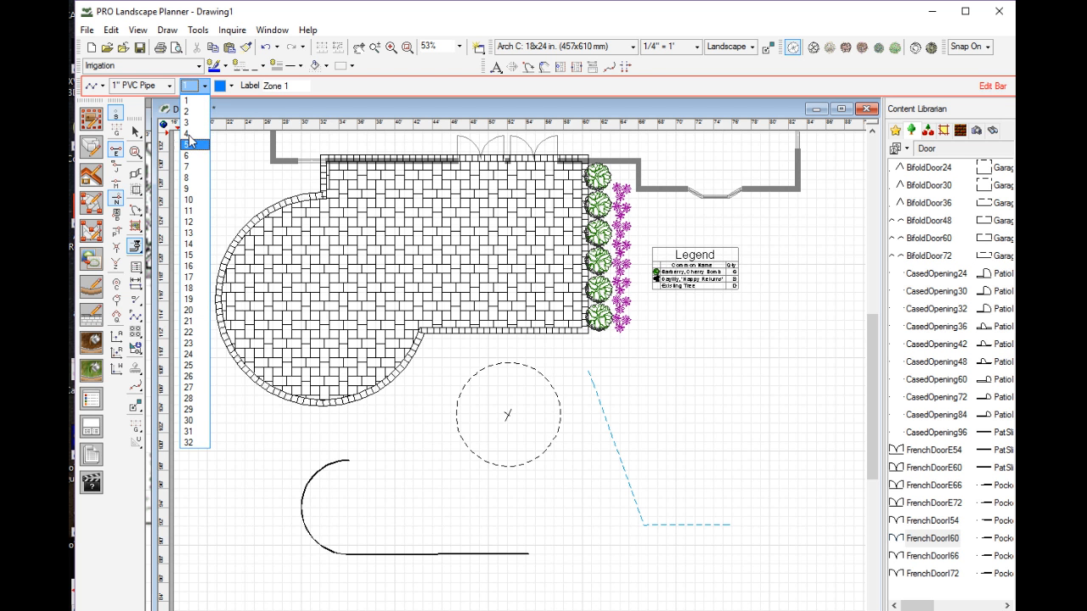
pyautogui.click(189, 113)
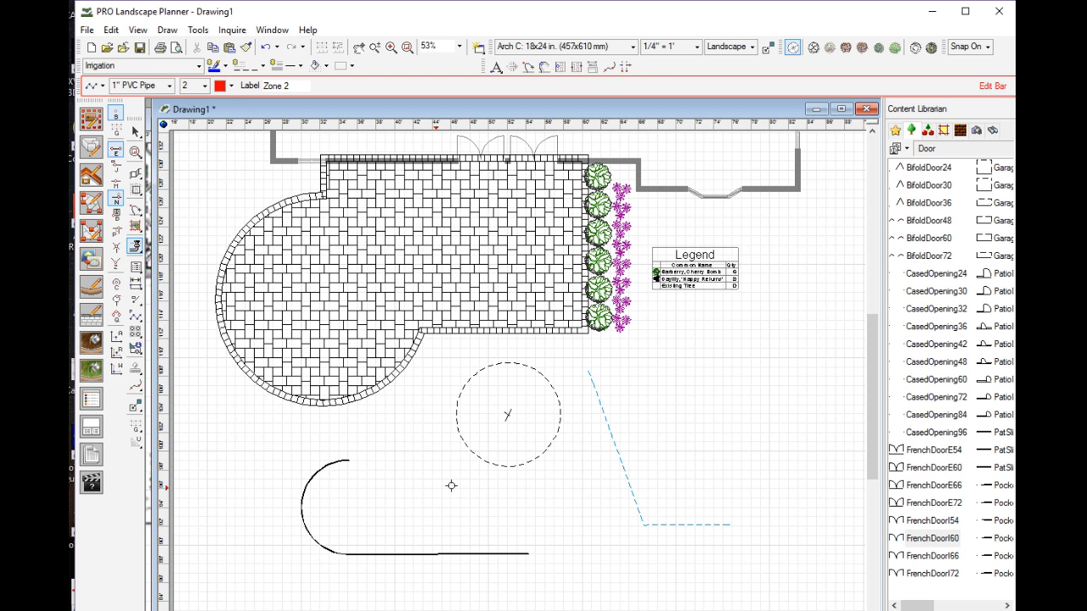
pyautogui.click(679, 477)
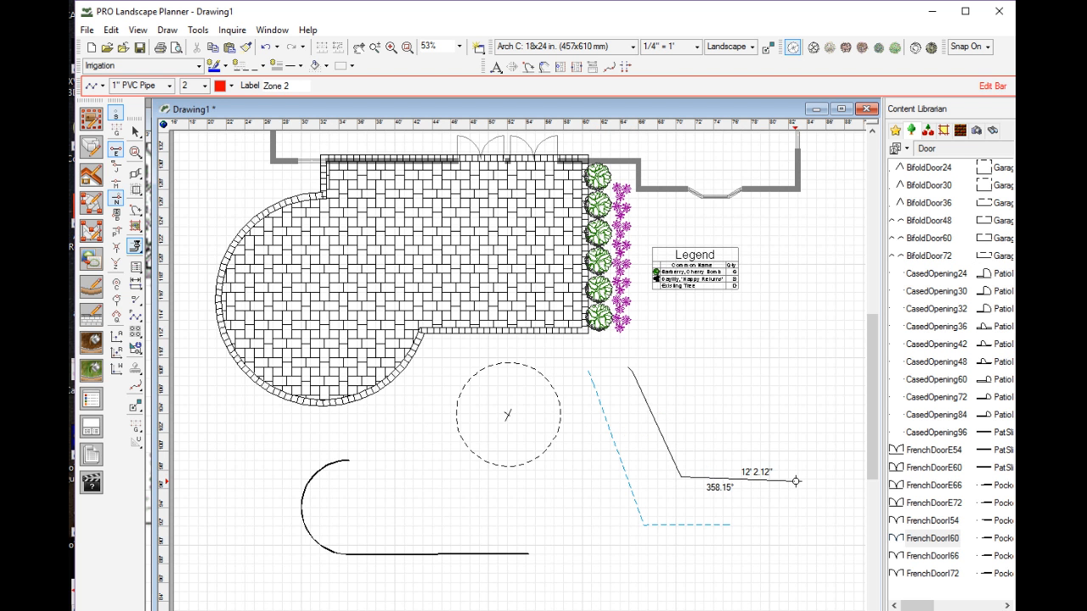
pyautogui.doubleClick(795, 481)
pyautogui.click(776, 571)
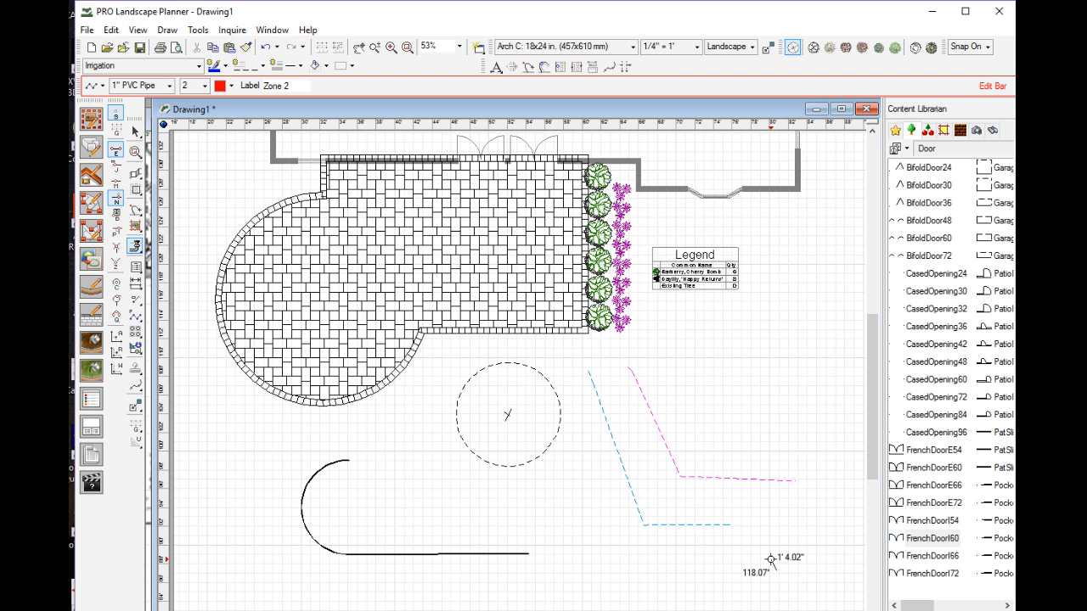
pyautogui.press('Escape')
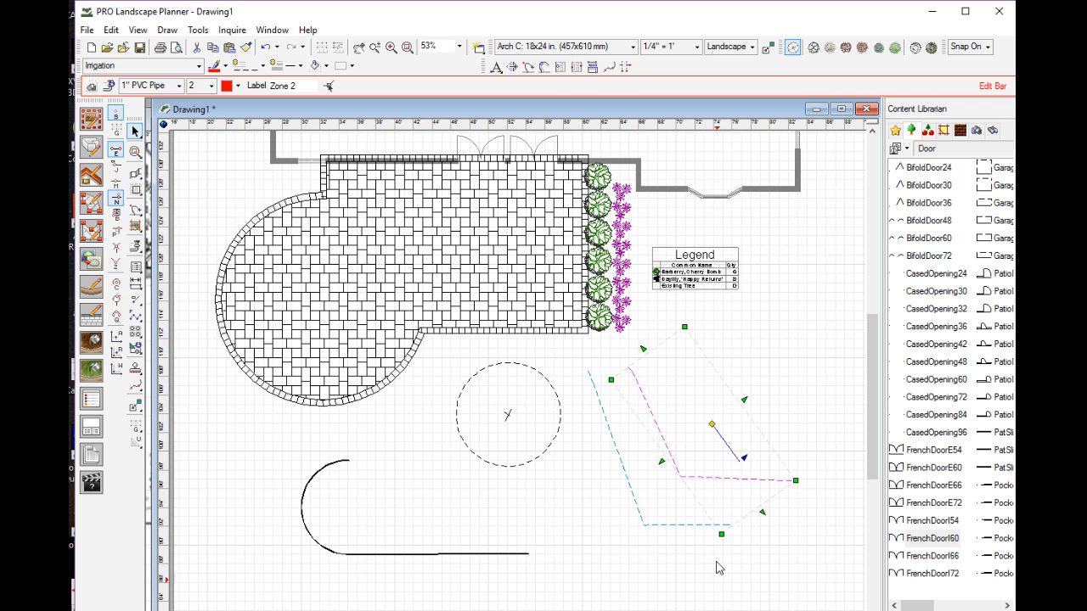
pyautogui.click(643, 597)
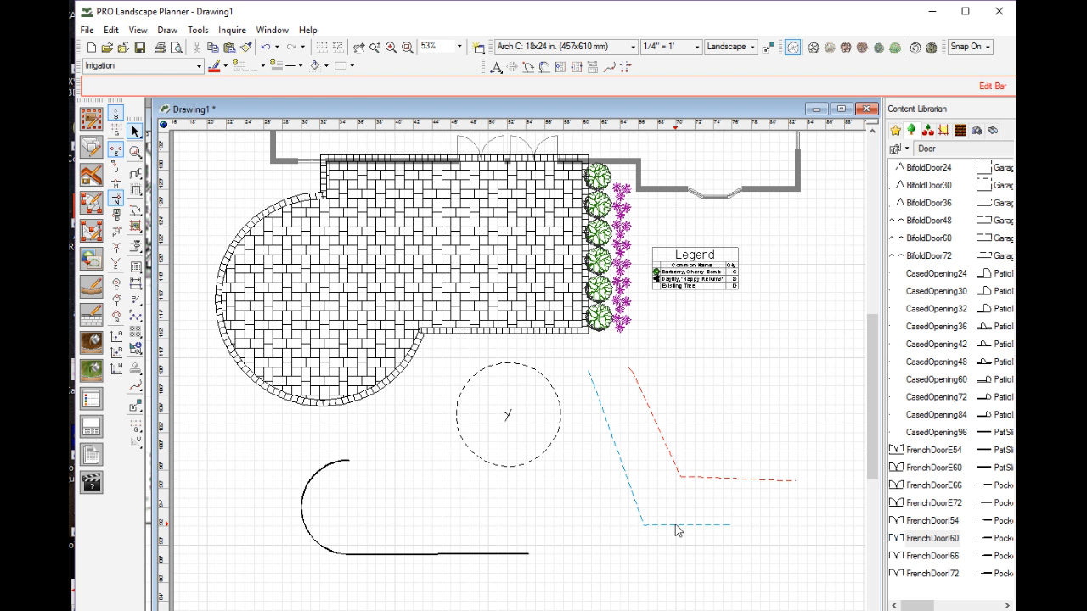
# - Review the irrigation zone colours and labels in the drawing defaults, and close them without changes
pyautogui.click(198, 30)
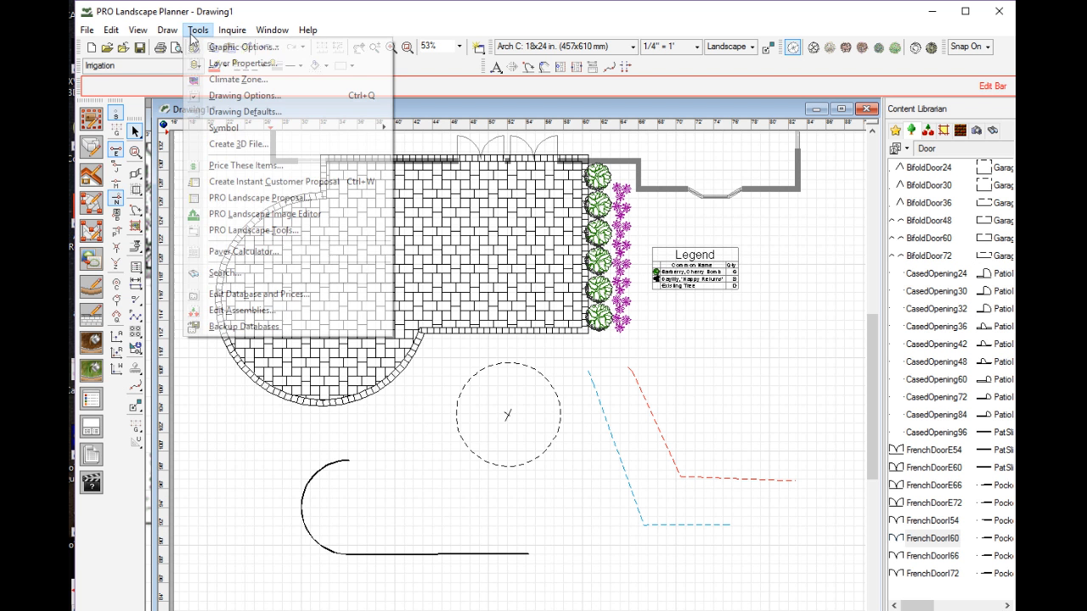
pyautogui.click(212, 112)
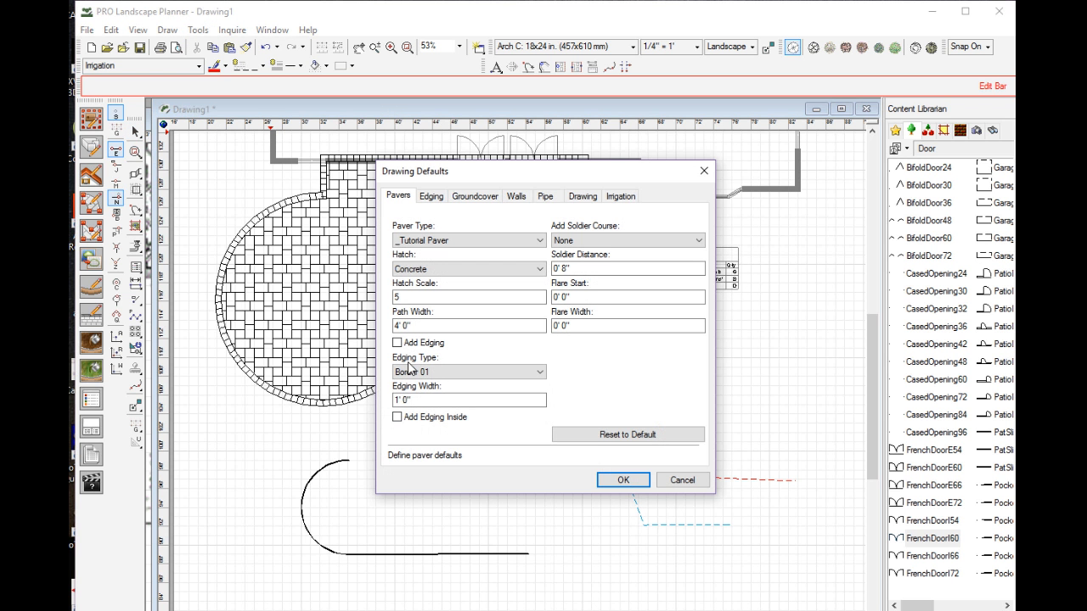
pyautogui.click(629, 197)
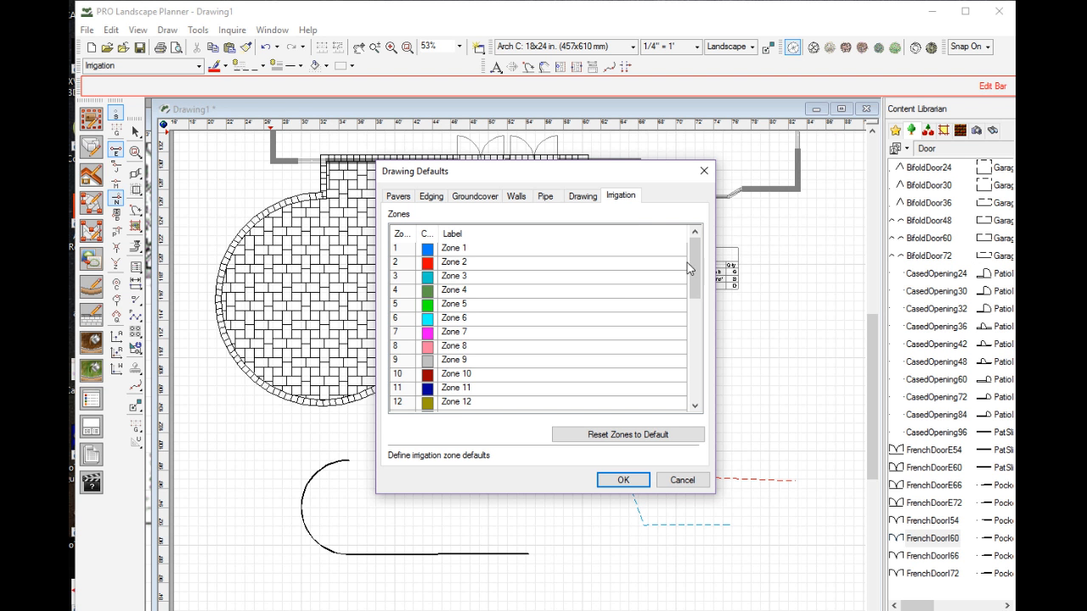
pyautogui.moveTo(687, 263)
pyautogui.mouseDown()
pyautogui.moveTo(688, 367)
pyautogui.moveTo(686, 243)
pyautogui.mouseUp()
pyautogui.click(684, 480)
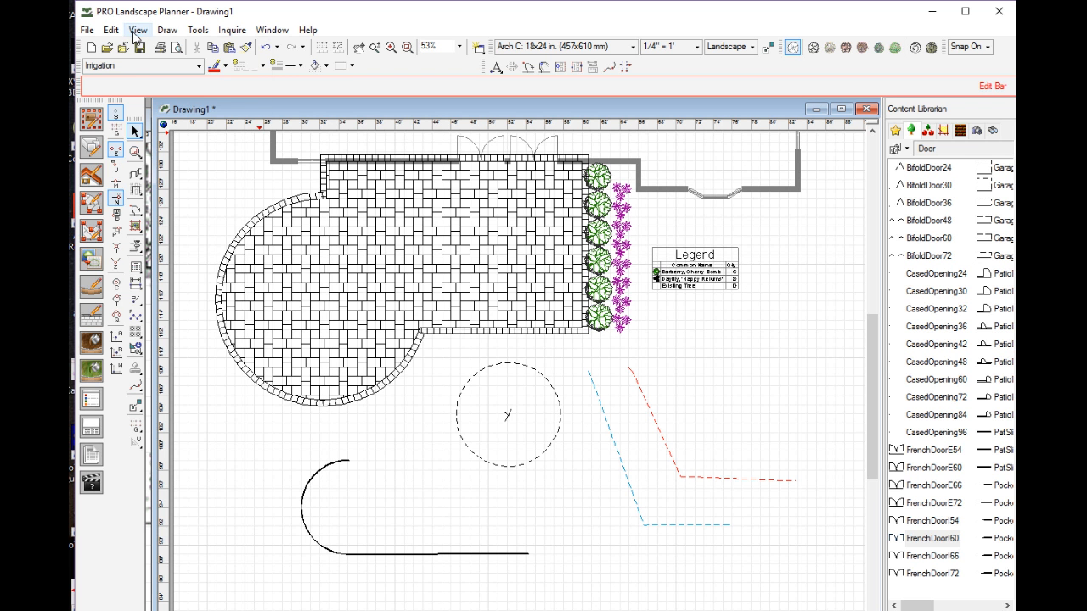
# - Open the MyTools toolbar for customization
pyautogui.click(136, 32)
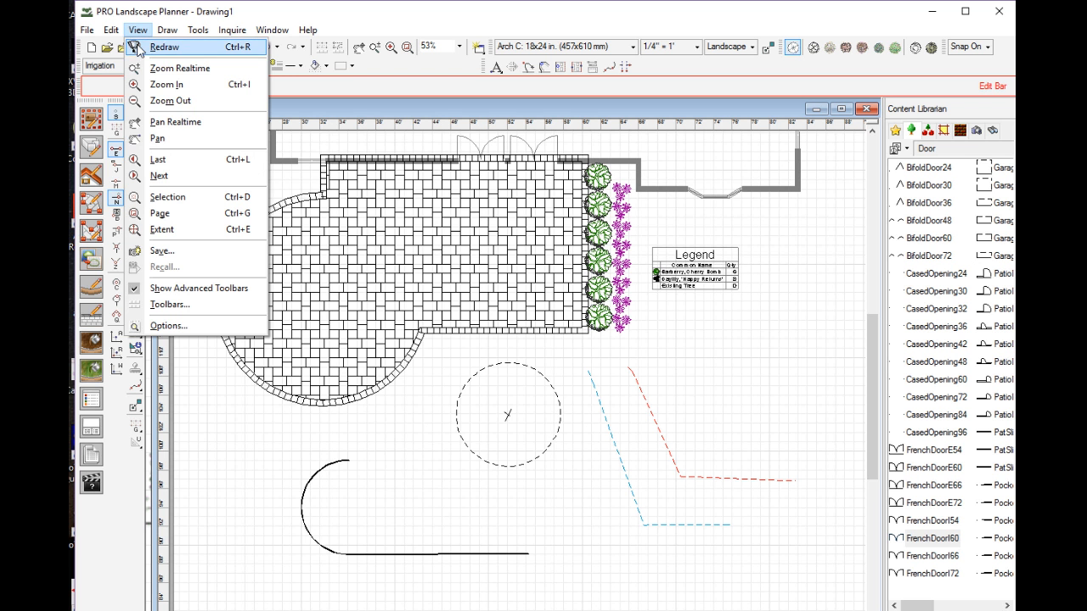
pyautogui.click(169, 305)
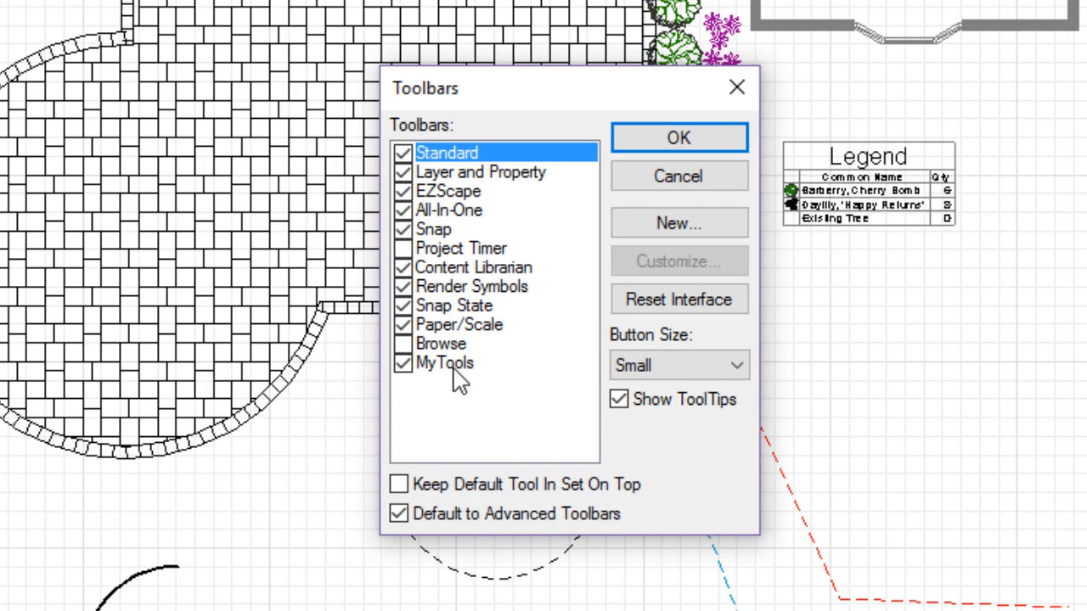
pyautogui.click(445, 365)
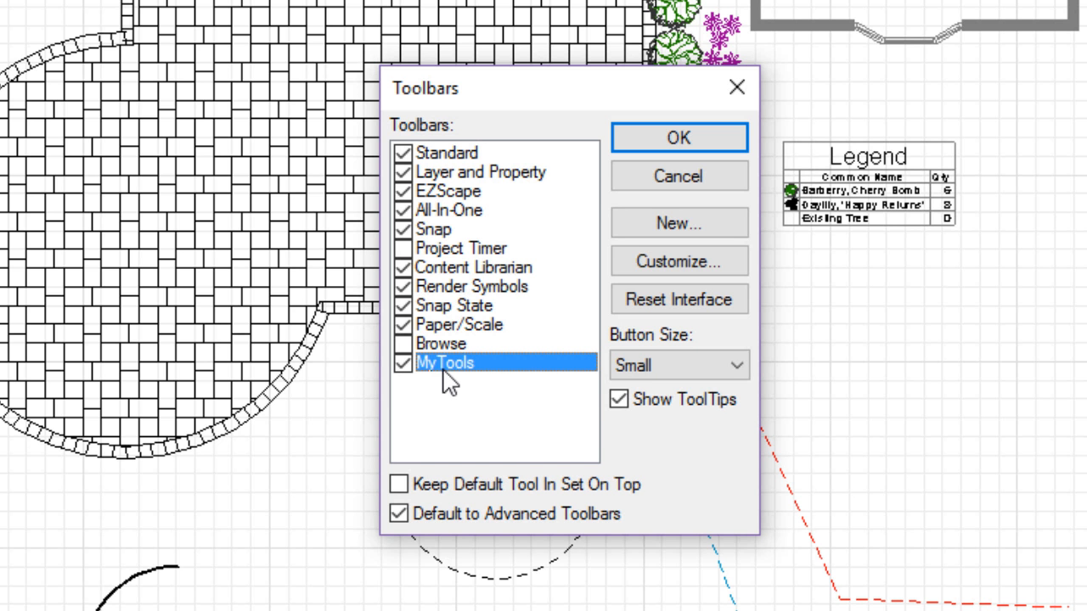
pyautogui.click(695, 267)
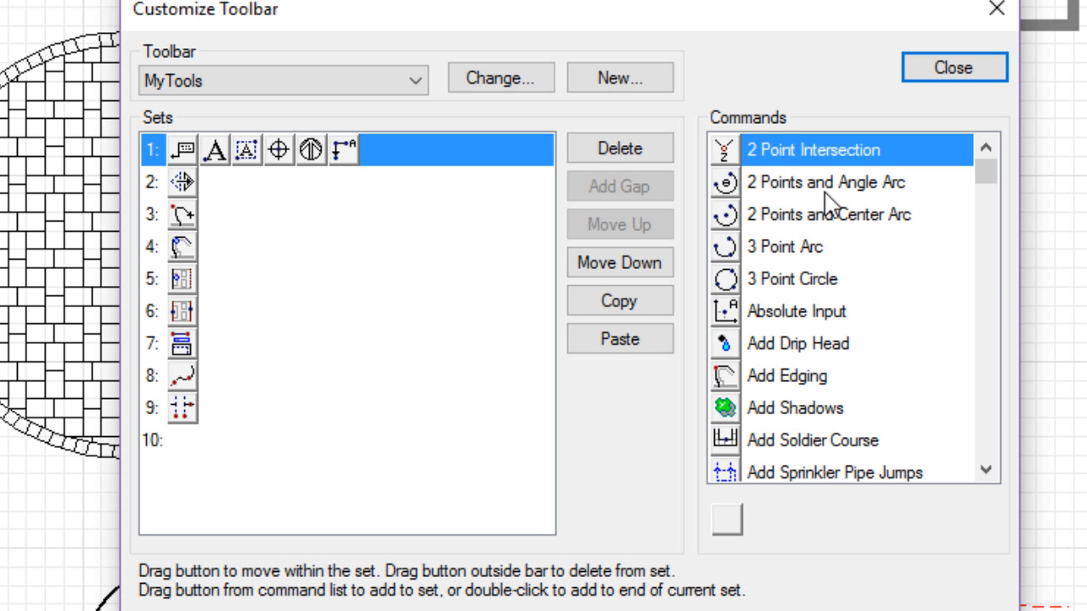
# - Look through the available commands and the MyTools button sets, and close the toolbar customization
pyautogui.moveTo(985, 182); pyautogui.dragTo(992, 389)
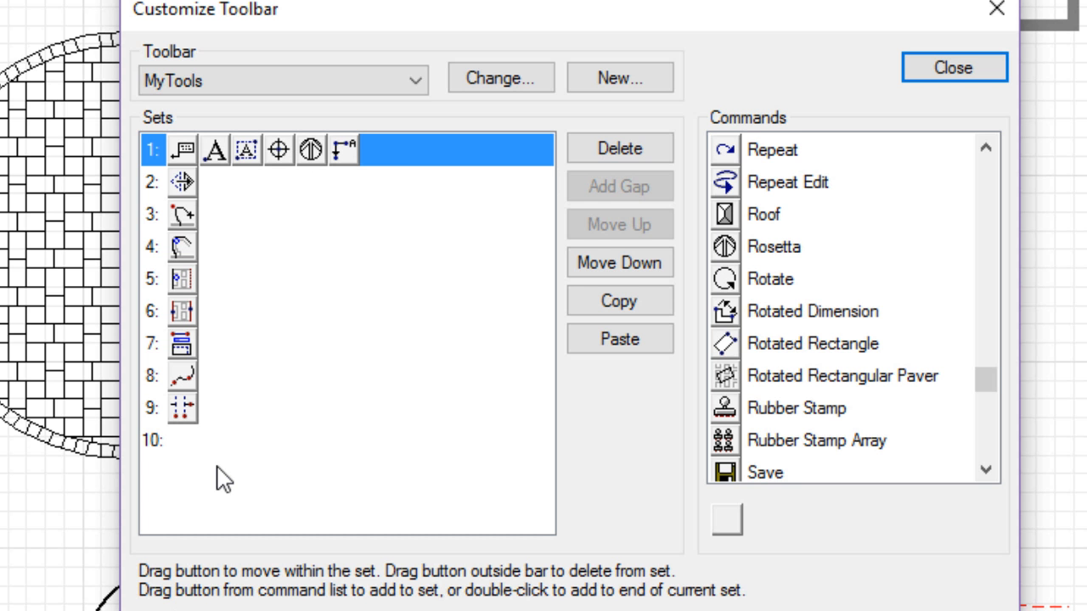
pyautogui.moveTo(728, 246); pyautogui.dragTo(188, 213)
pyautogui.moveTo(183, 154); pyautogui.dragTo(374, 155)
pyautogui.moveTo(311, 156); pyautogui.dragTo(189, 437)
pyautogui.moveTo(989, 376); pyautogui.dragTo(990, 333)
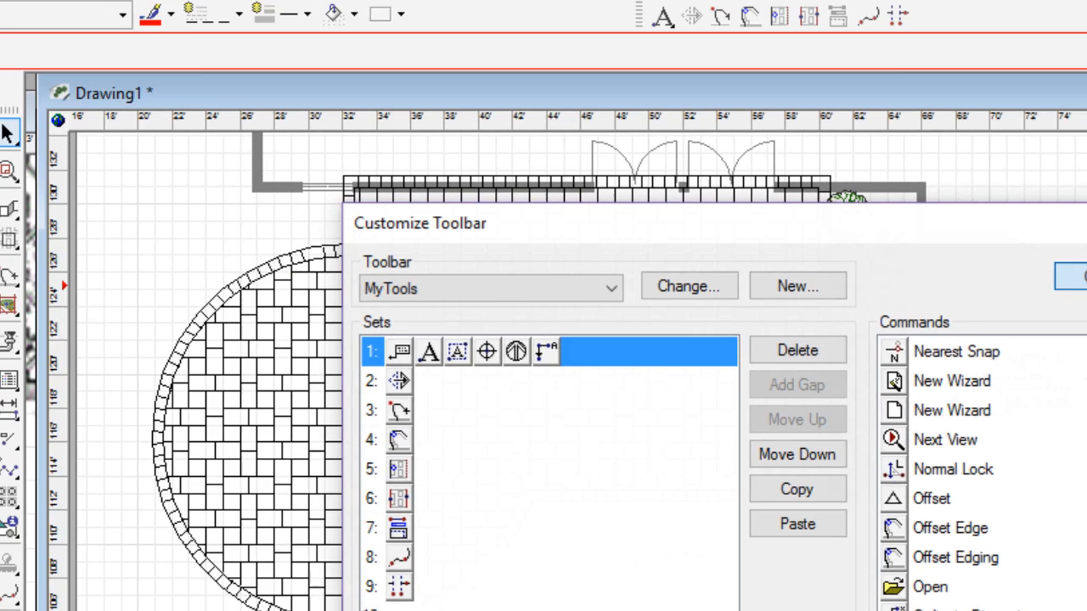
pyautogui.click(1015, 127)
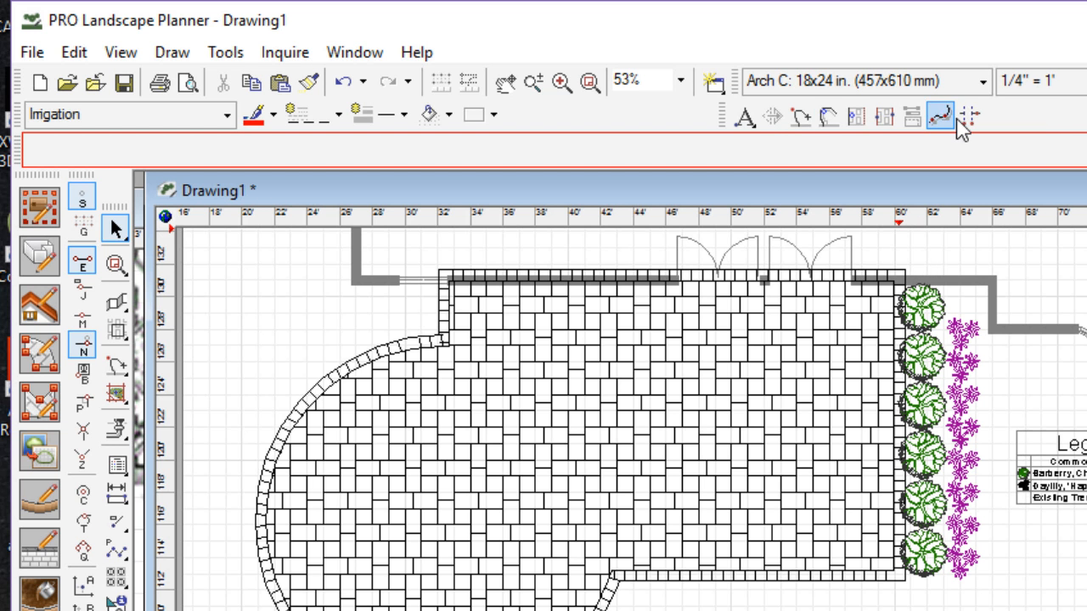
# - Examine the annotation tool set on the custom toolbar, the hardscape and lighting tool set, and the list of drawing commands
pyautogui.click(745, 125)
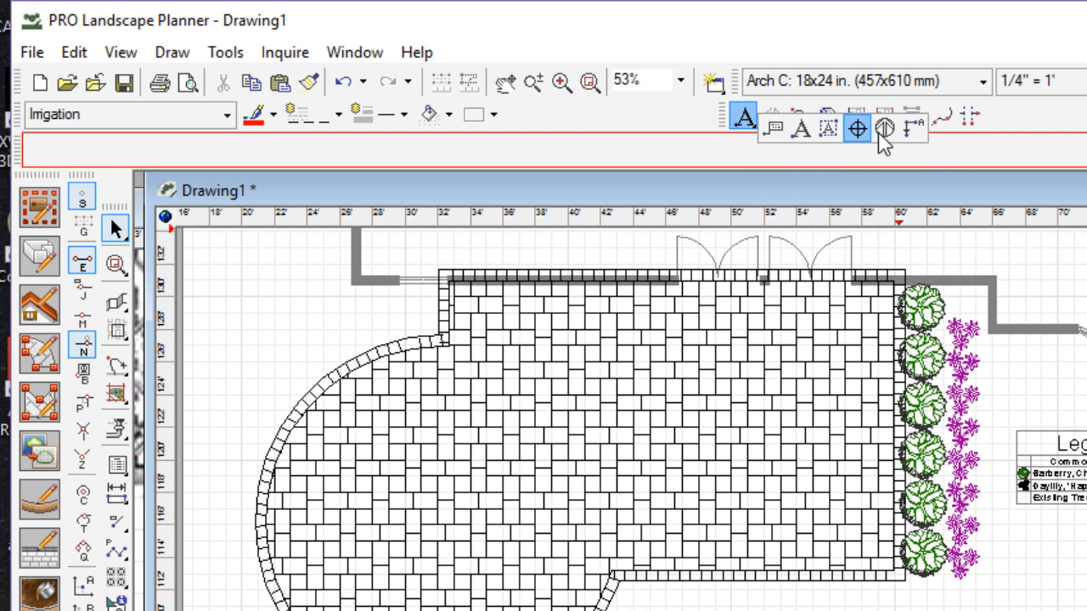
pyautogui.click(1072, 306)
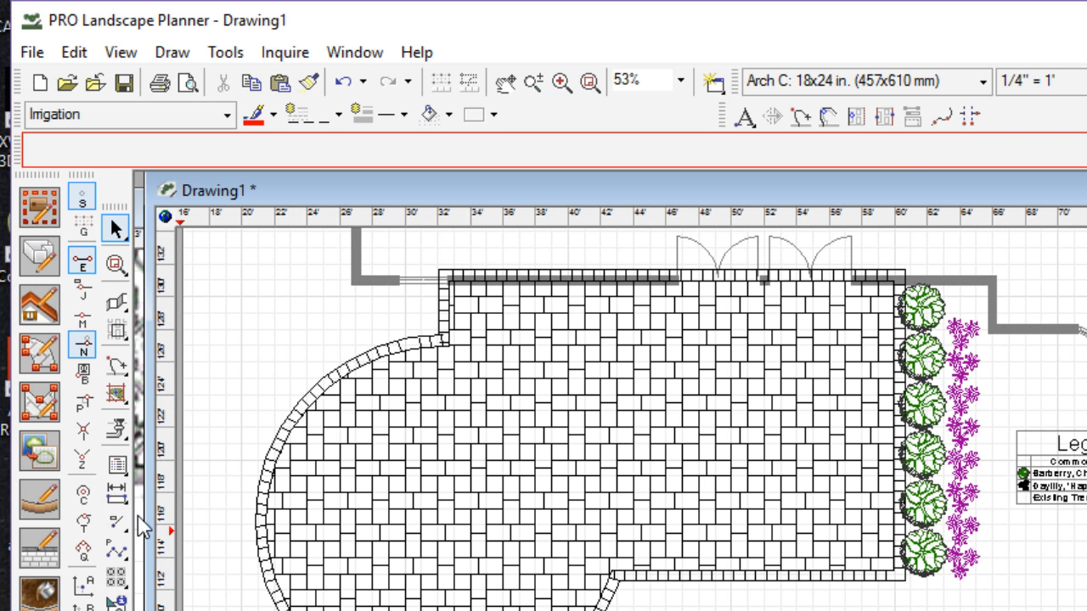
pyautogui.click(115, 431)
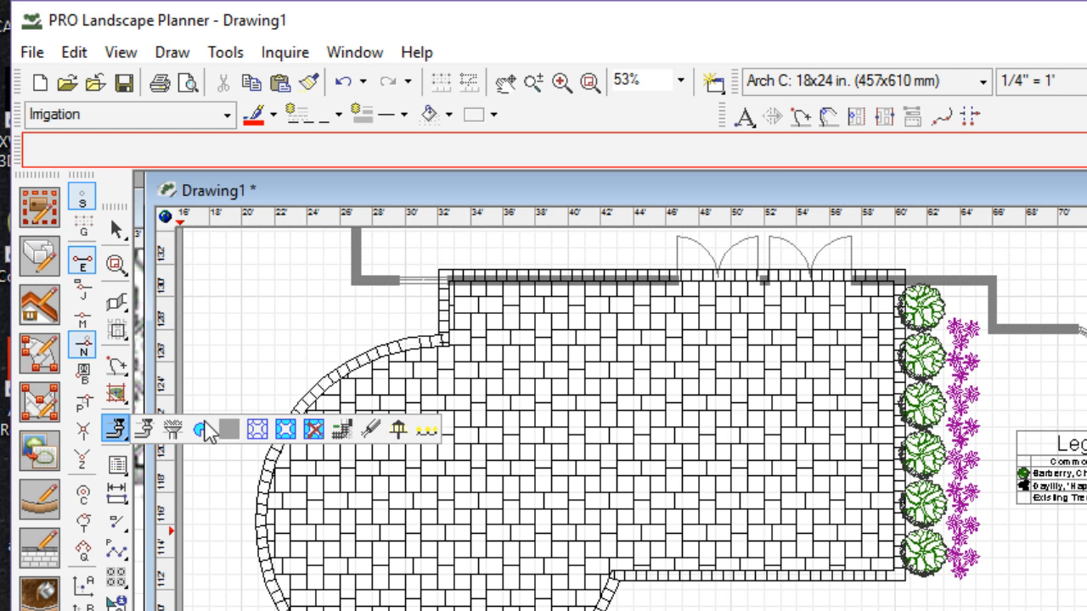
pyautogui.click(1053, 382)
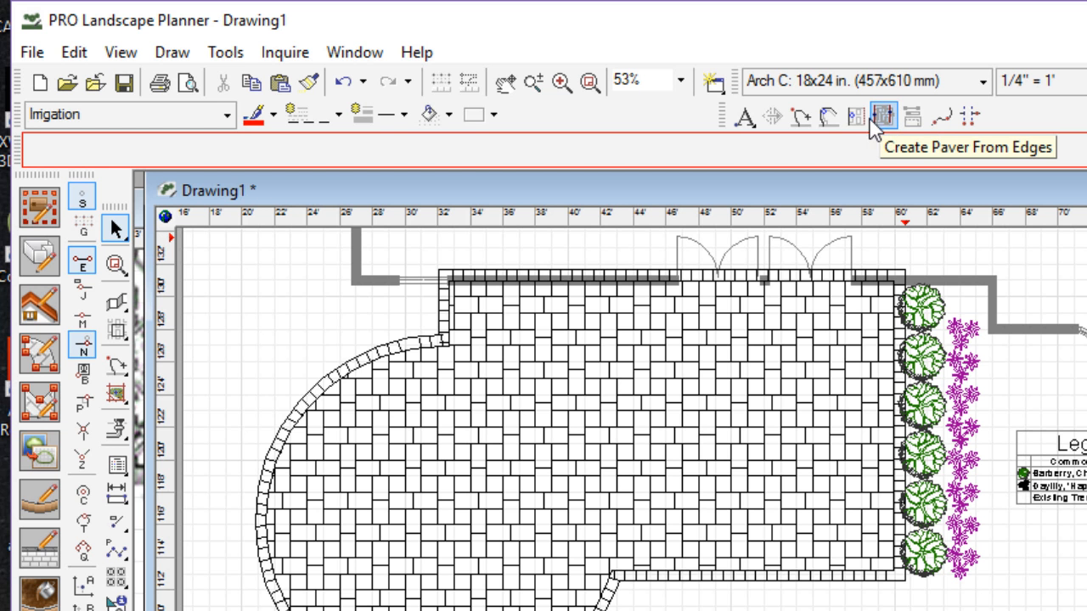
pyautogui.click(172, 55)
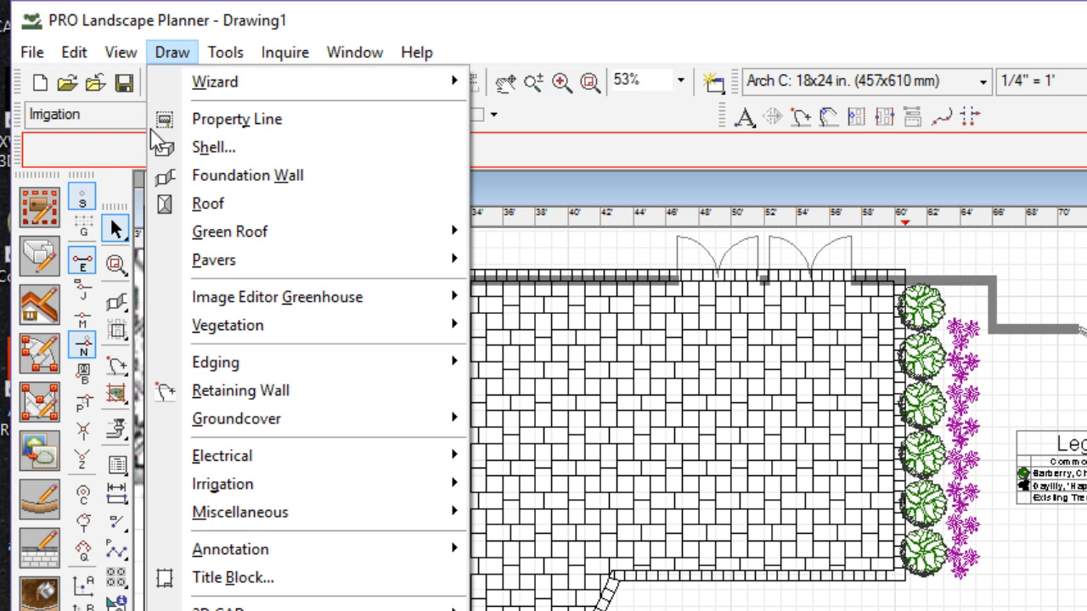
pyautogui.press('Escape')
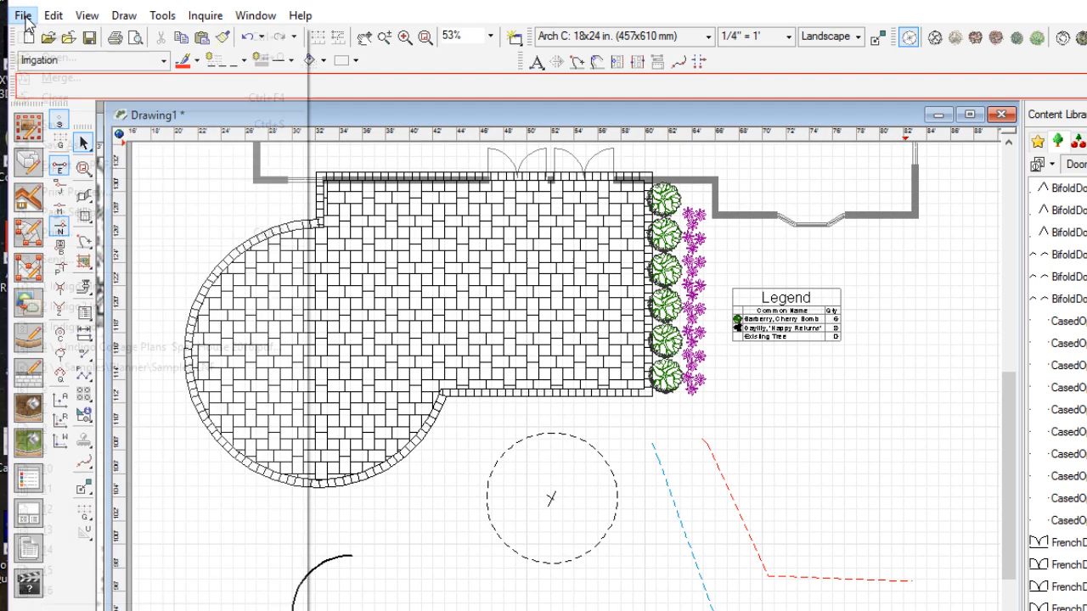
# - Check how to open a PDF as a drawing by filtering files to PDF (*.pdf) in Documents, and close without opening one
pyautogui.click(31, 51)
pyautogui.click(59, 58)
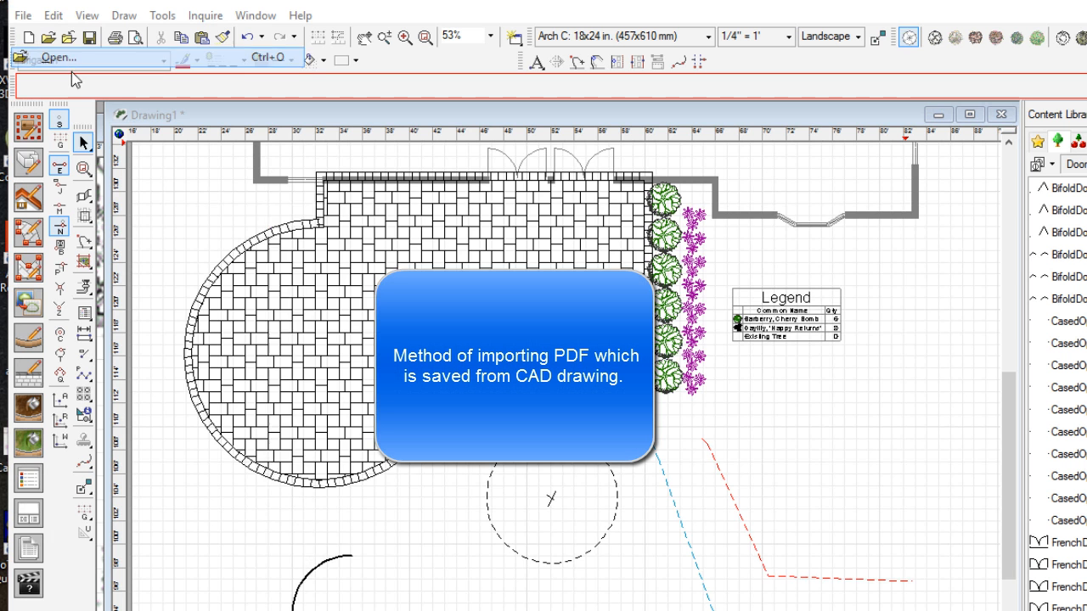
pyautogui.click(494, 539)
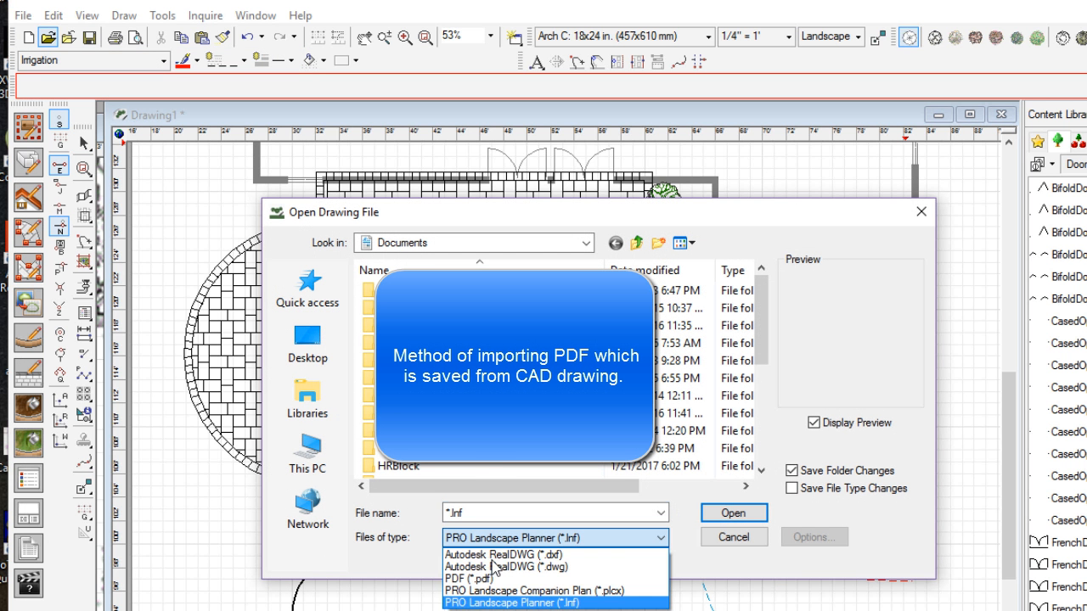
pyautogui.click(484, 580)
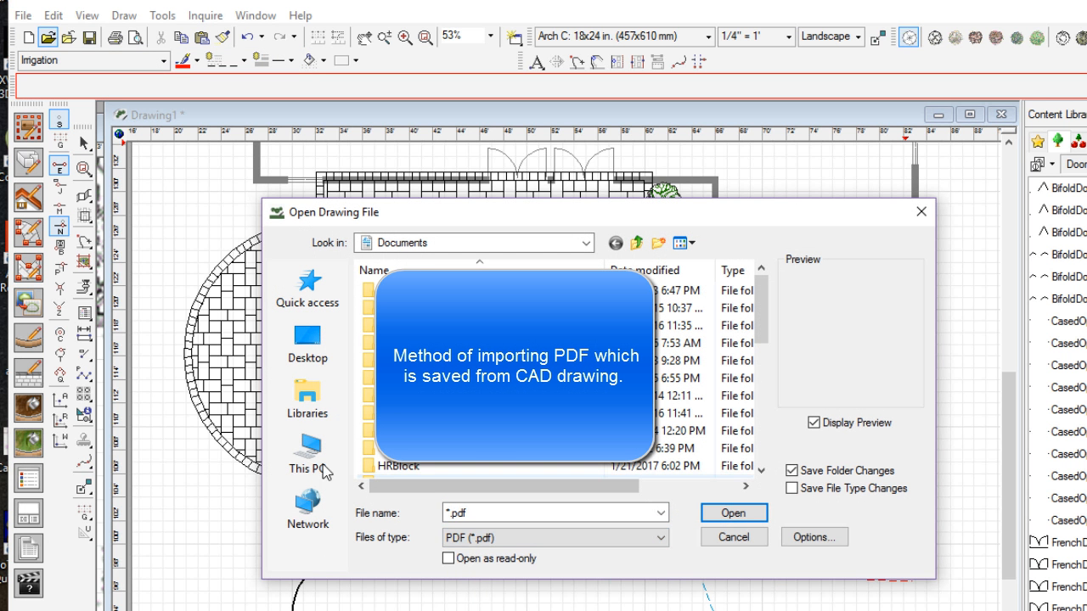
pyautogui.scroll(-3, 552, 373)
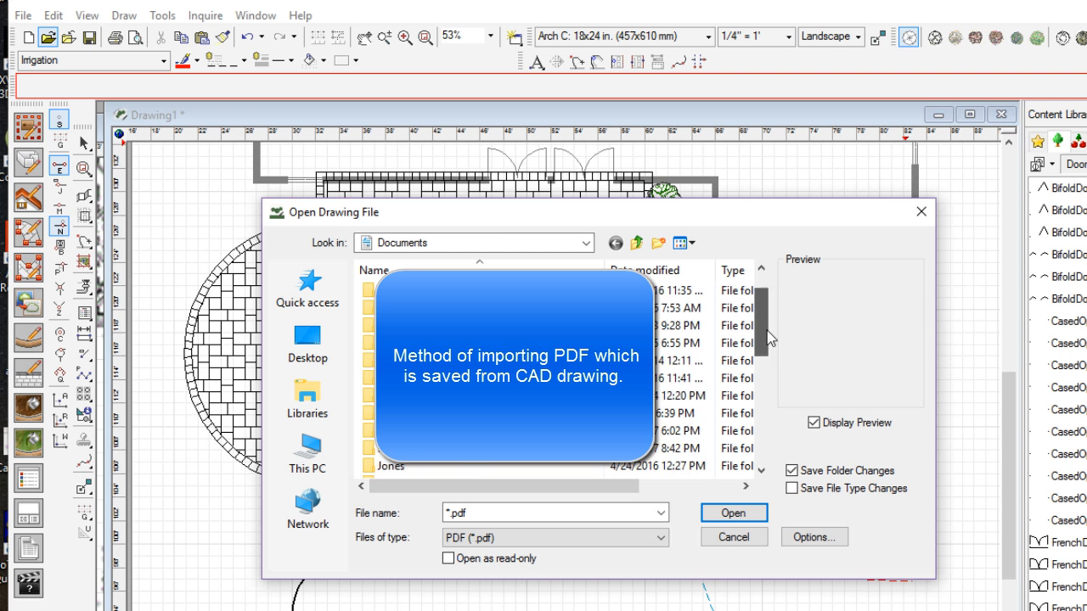
pyautogui.click(733, 537)
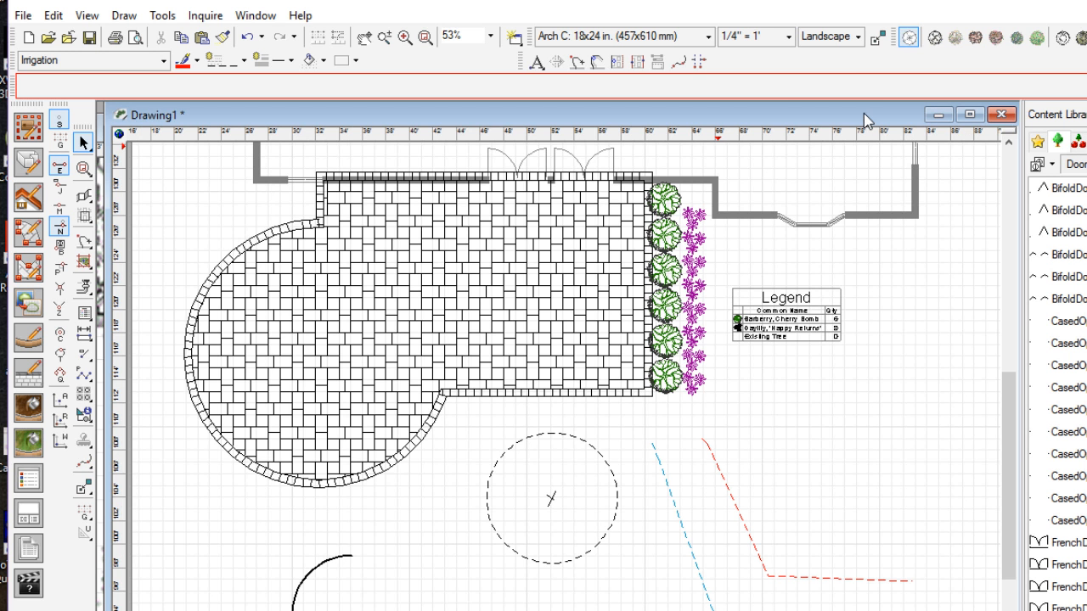
# - Minimize the Drawing1 window and reposition the two imported floor plan windows behind it for comparison
pyautogui.moveTo(893, 118); pyautogui.dragTo(868, 129)
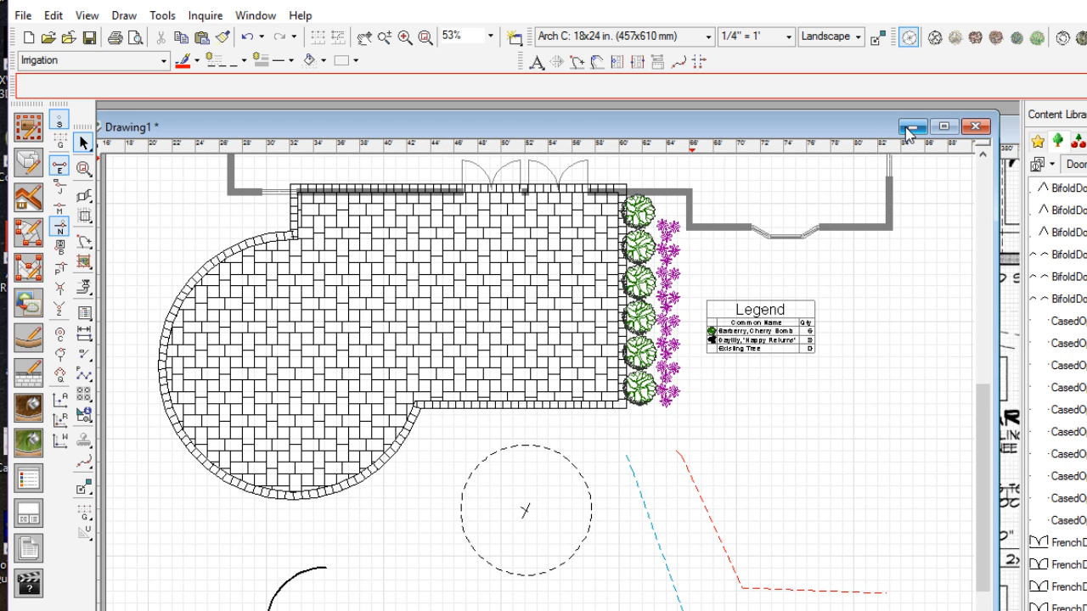
pyautogui.click(910, 129)
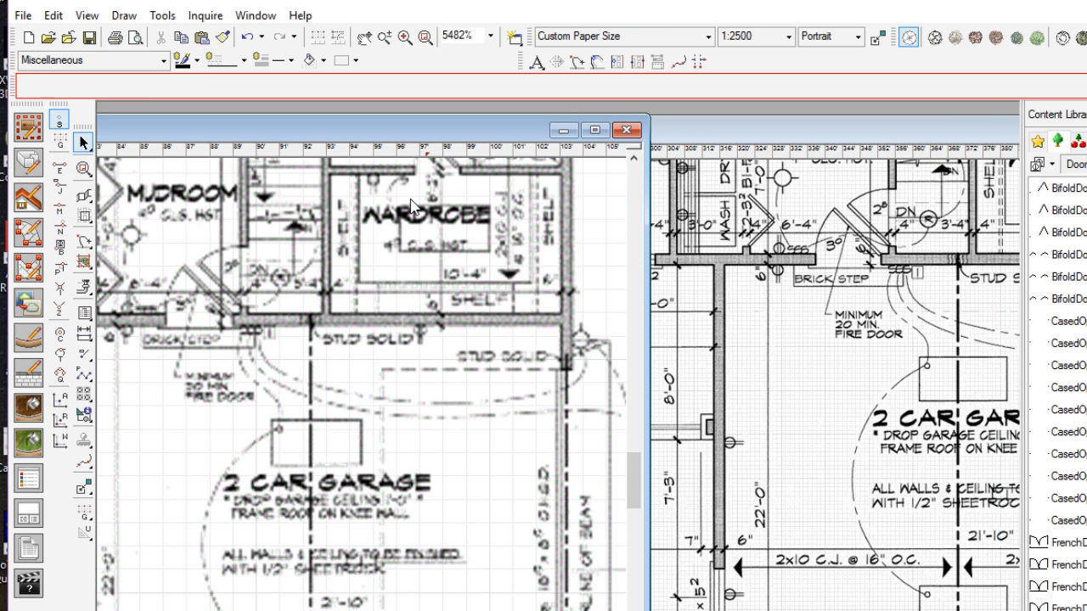
pyautogui.moveTo(361, 136)
pyautogui.mouseDown()
pyautogui.moveTo(643, 138)
pyautogui.moveTo(397, 124)
pyautogui.mouseUp()
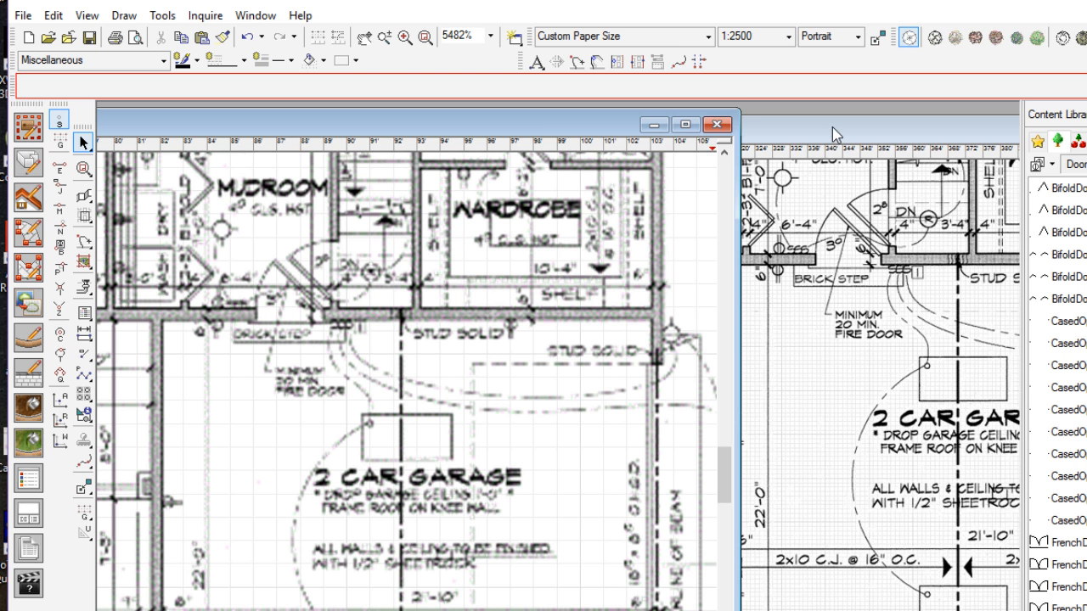
pyautogui.moveTo(832, 126); pyautogui.dragTo(614, 127)
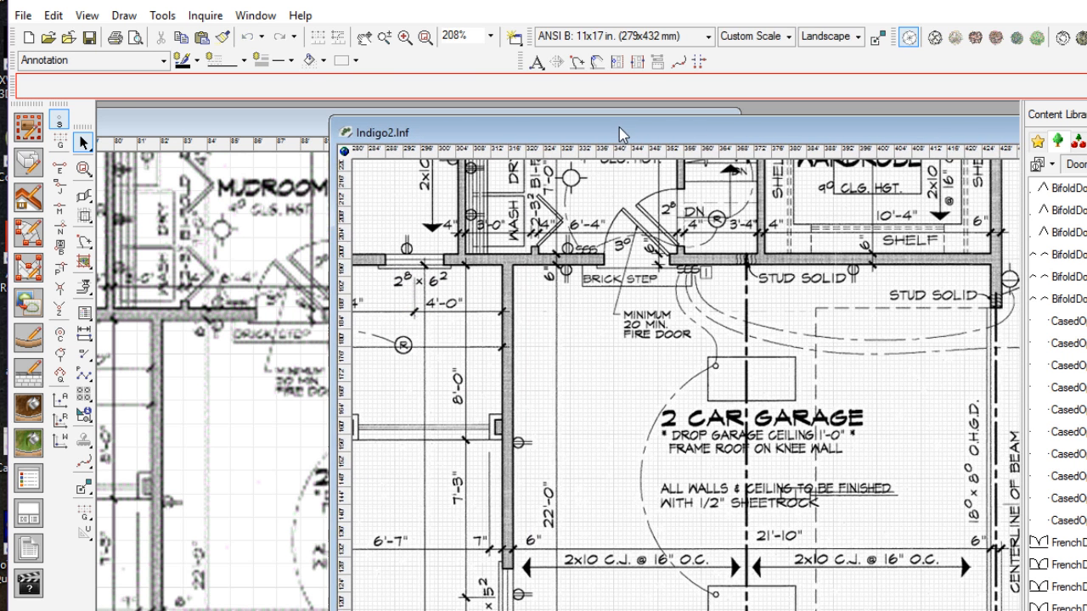
# - Compare the garage area in the two imported plans by shifting the Indigo2.lnf window beside and over the other plan
pyautogui.click(21, 15)
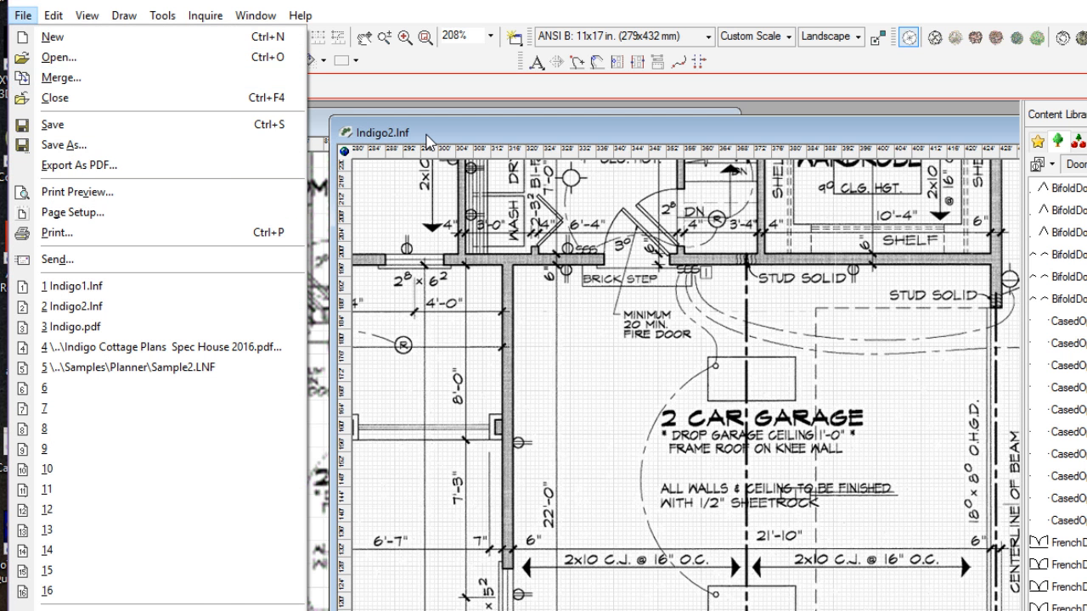
pyautogui.click(427, 136)
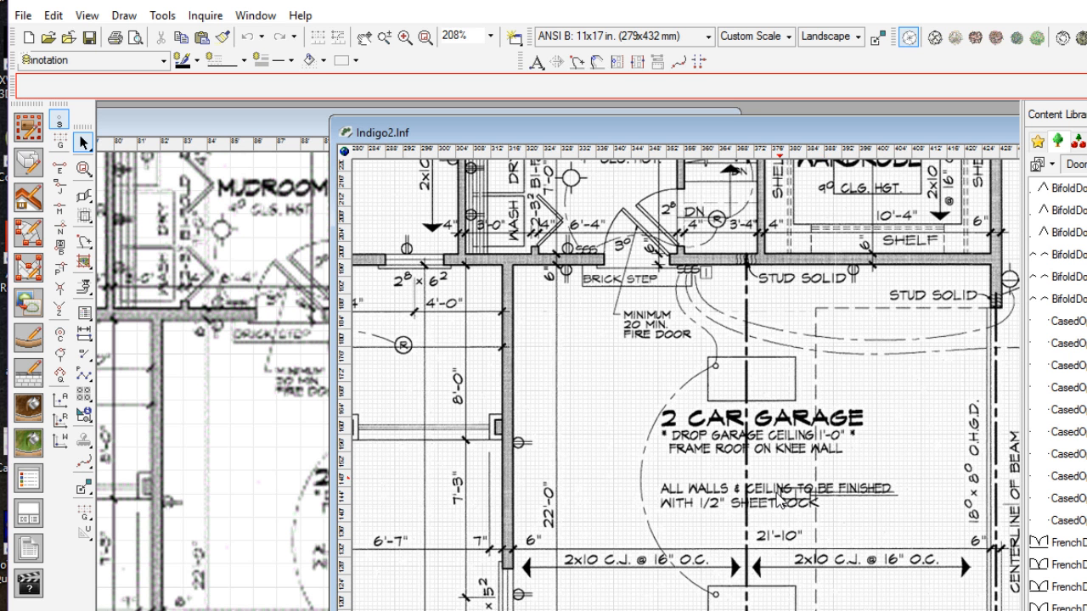
pyautogui.moveTo(505, 132); pyautogui.dragTo(712, 133)
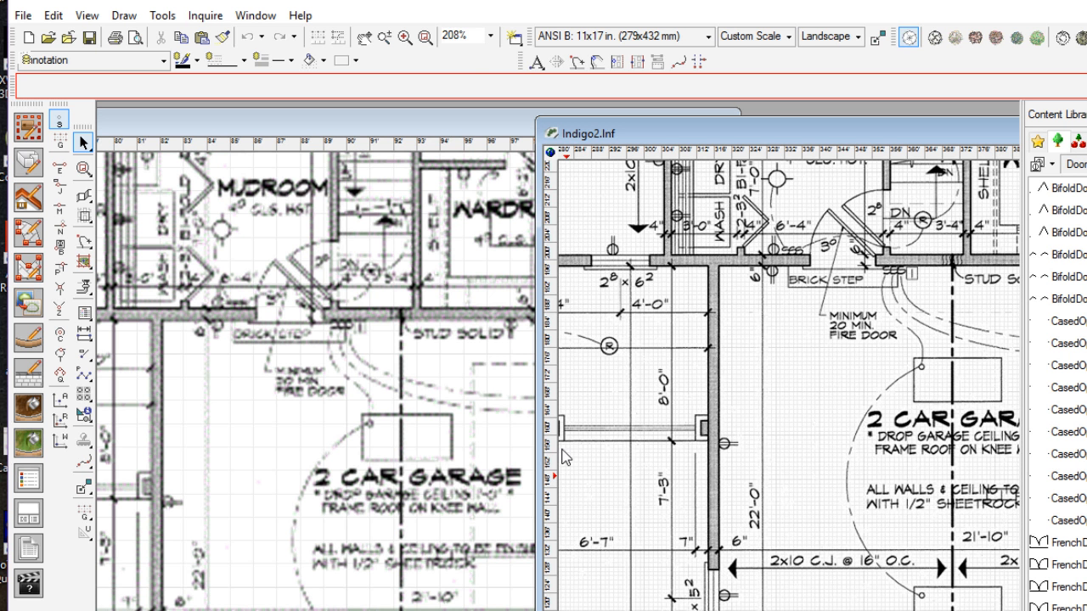
pyautogui.moveTo(751, 132); pyautogui.dragTo(461, 142)
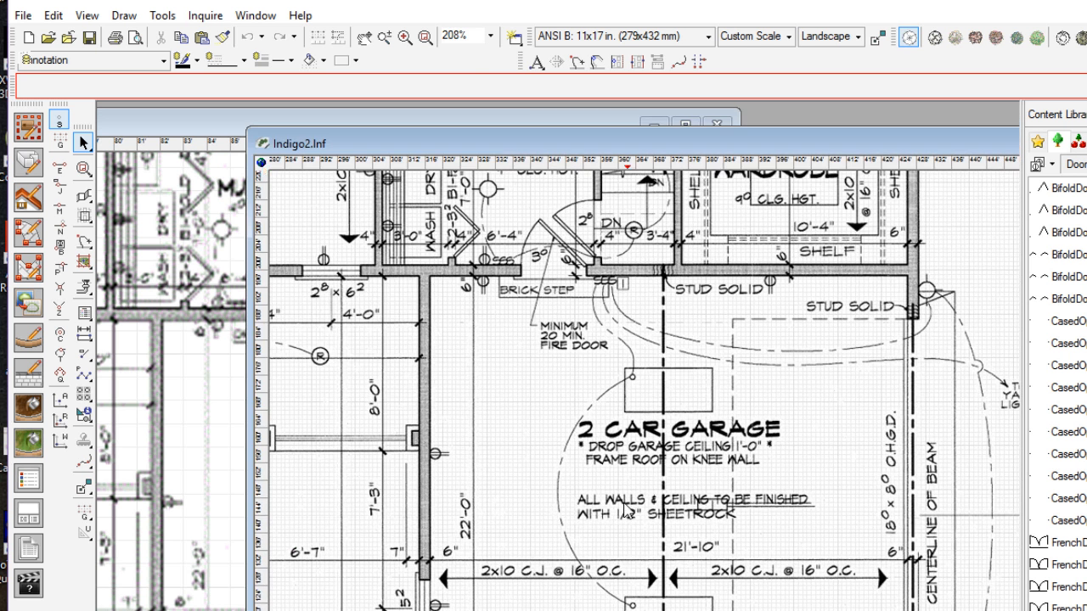